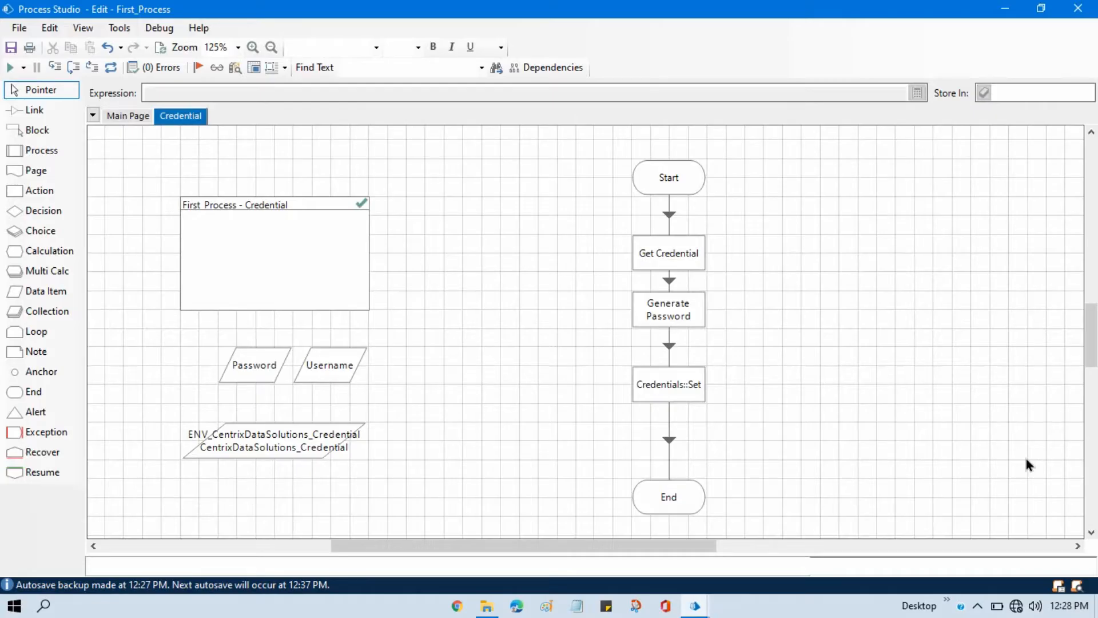
Switch to the main Blue Prism window and open CentrixDataSolutions_Credential for editing from the System security credentials.
click(695, 606)
click(611, 549)
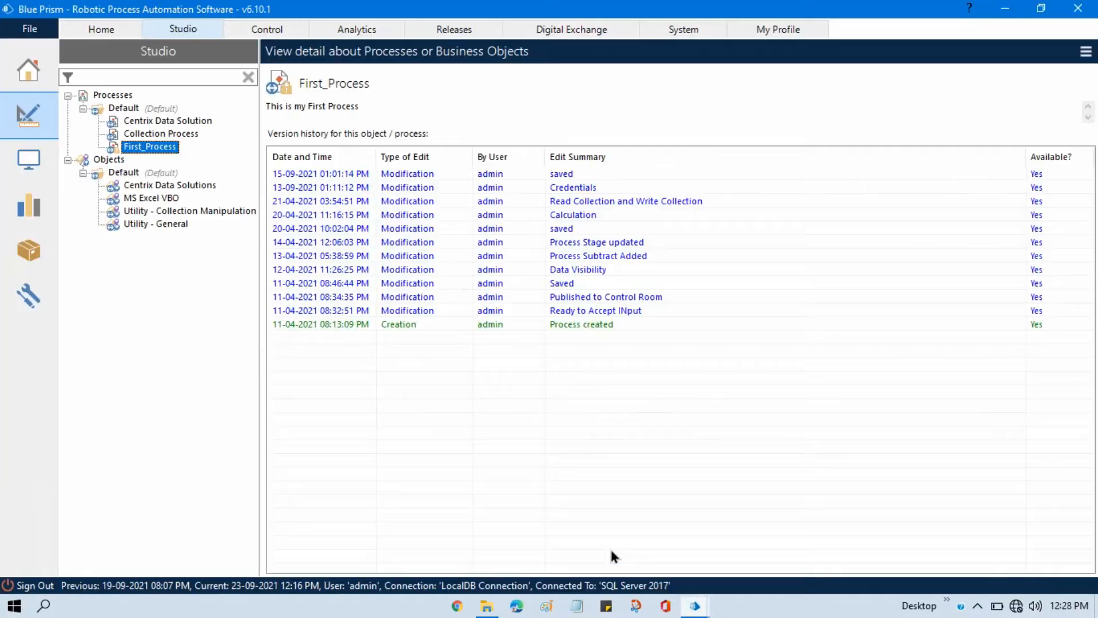
click(703, 32)
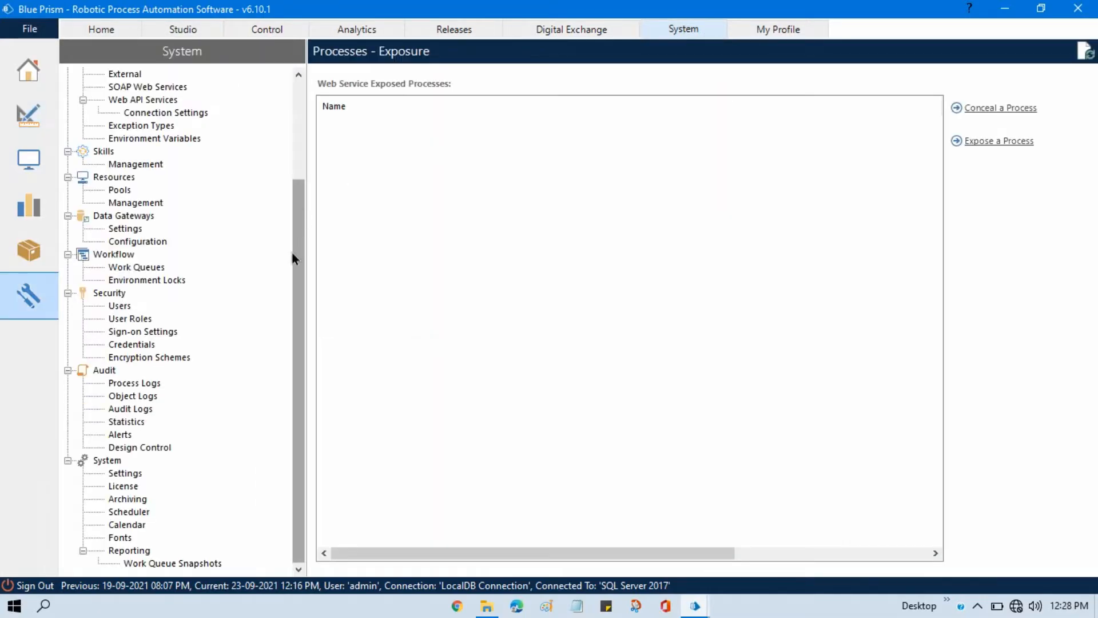
click(137, 345)
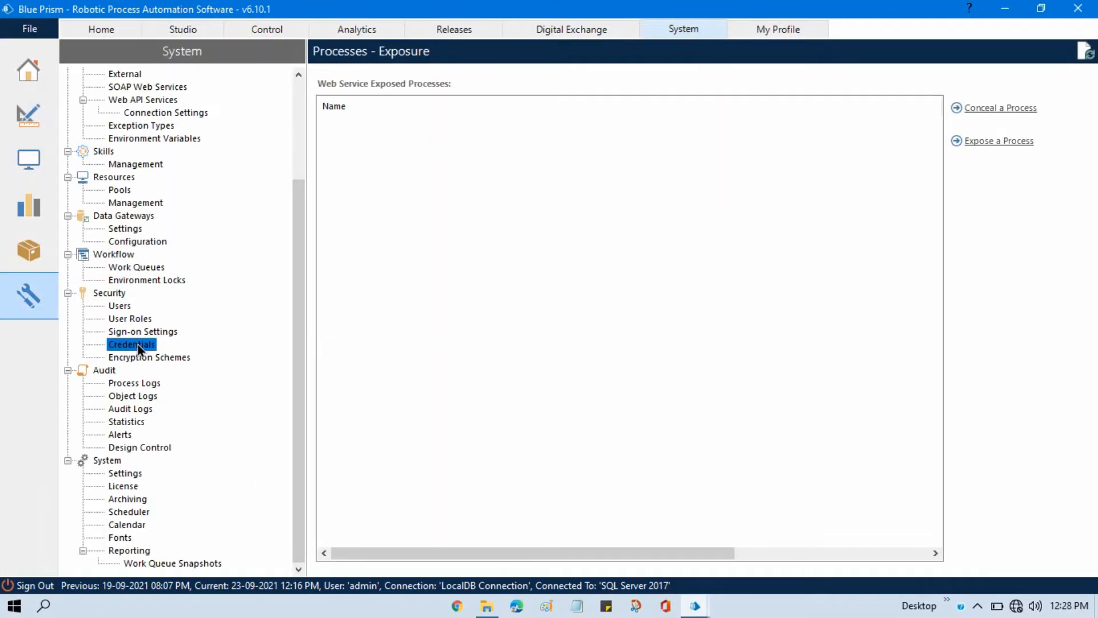
click(386, 120)
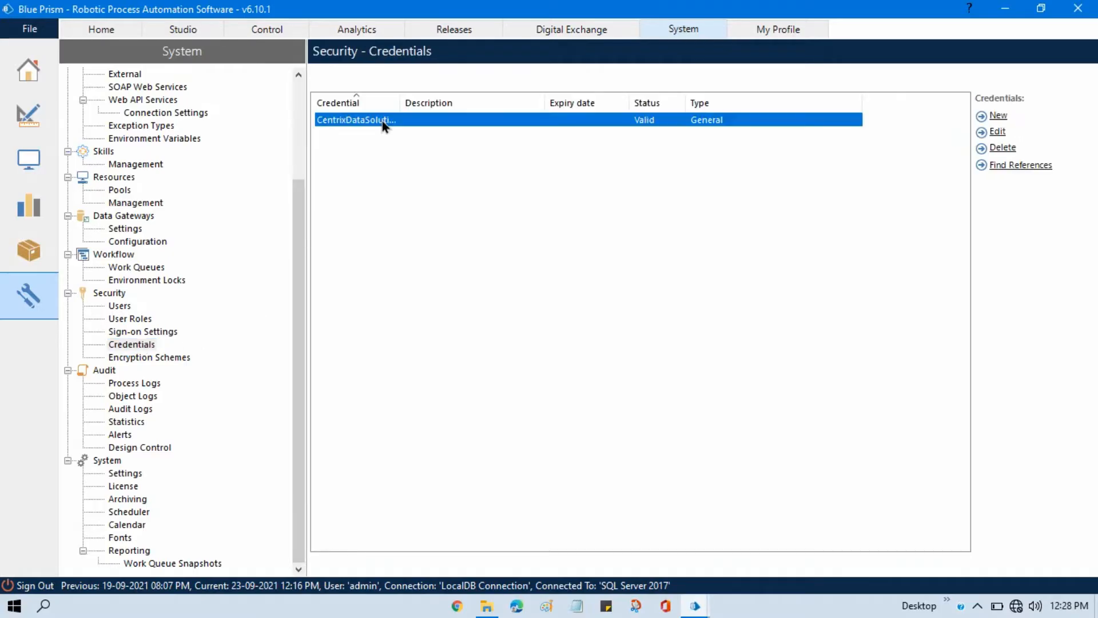
click(998, 132)
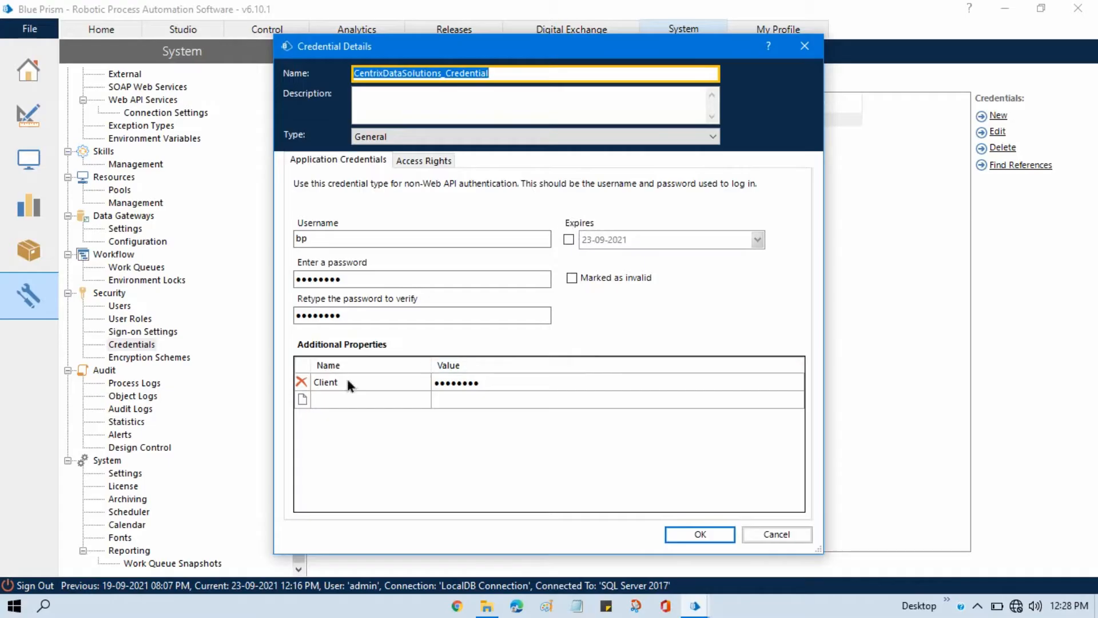
Delete the existing Client additional property, add a new property named Client, and enter its password value.
click(302, 382)
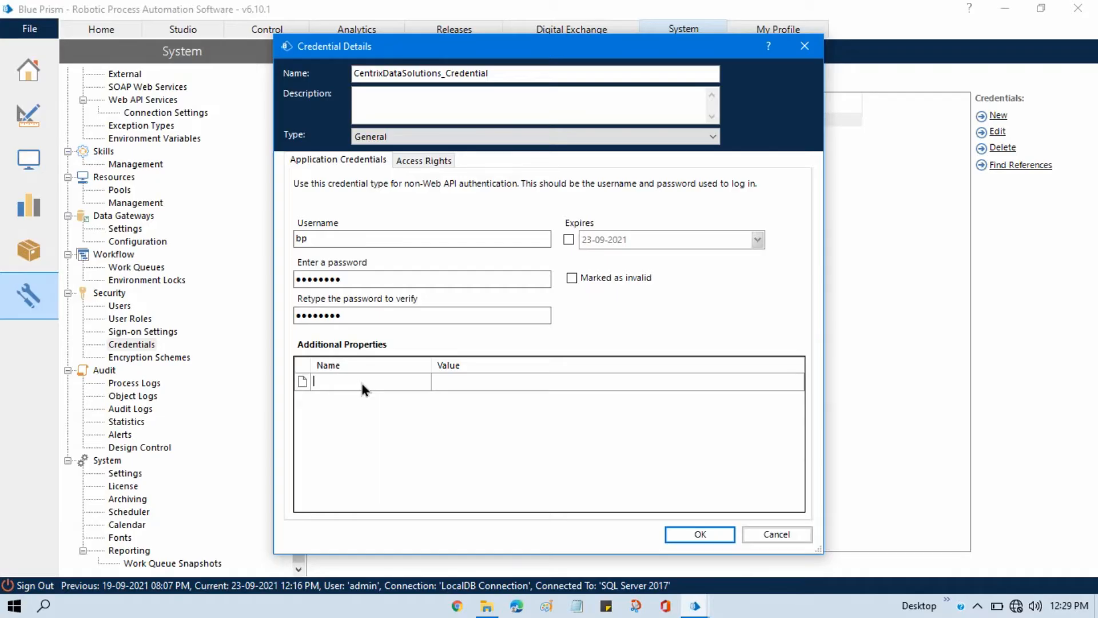
text(Clien)
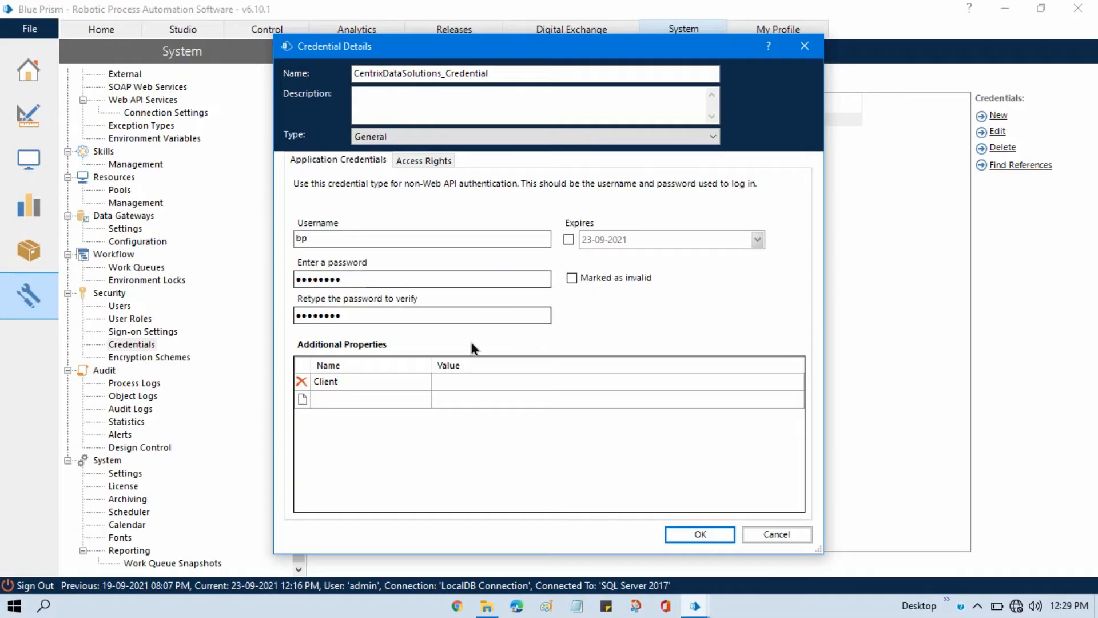
text(t)
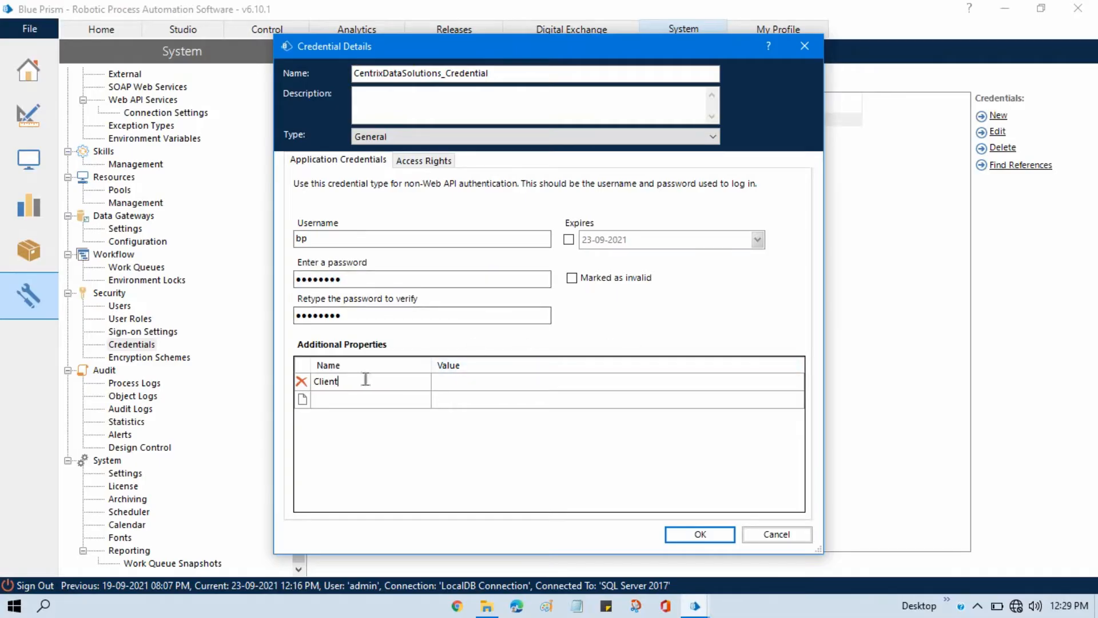
click(468, 385)
text(••••)
Rename the additional property to Client_Pass, re-enter its password value, and save the credential.
click(392, 383)
click(390, 383)
text(_Pass)
click(482, 387)
key(BackSpace)
key(BackSpace)
key(BackSpace)
key(BackSpace)
text(••)
click(719, 534)
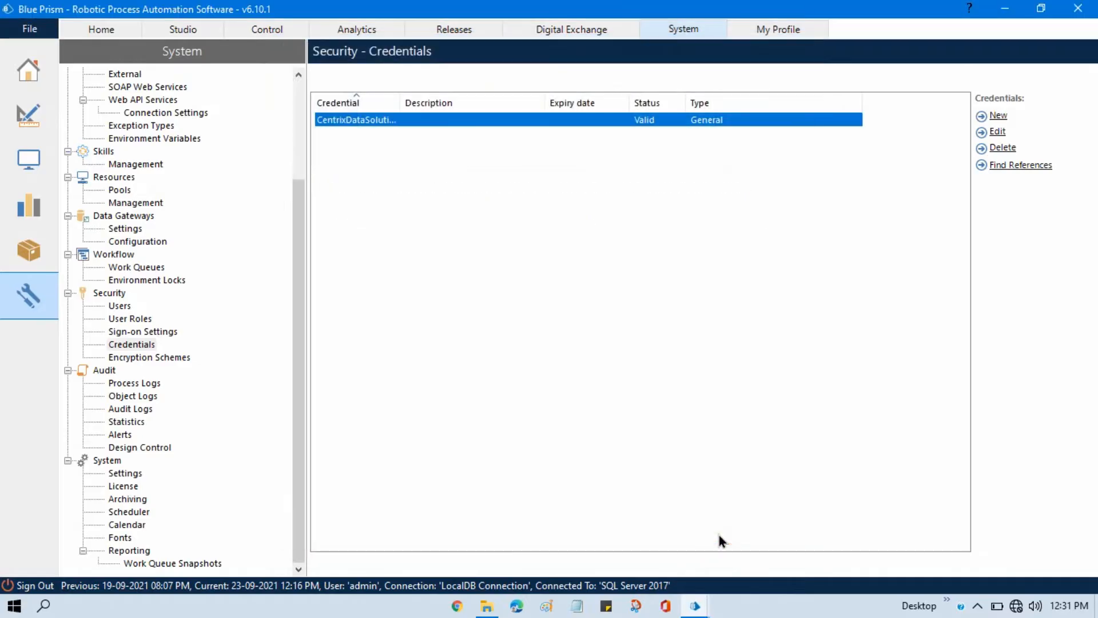
In Process Studio, delete the Get Credential, Generate Password and Credentials::Set stages and move the End stage up.
key(alt+Tab)
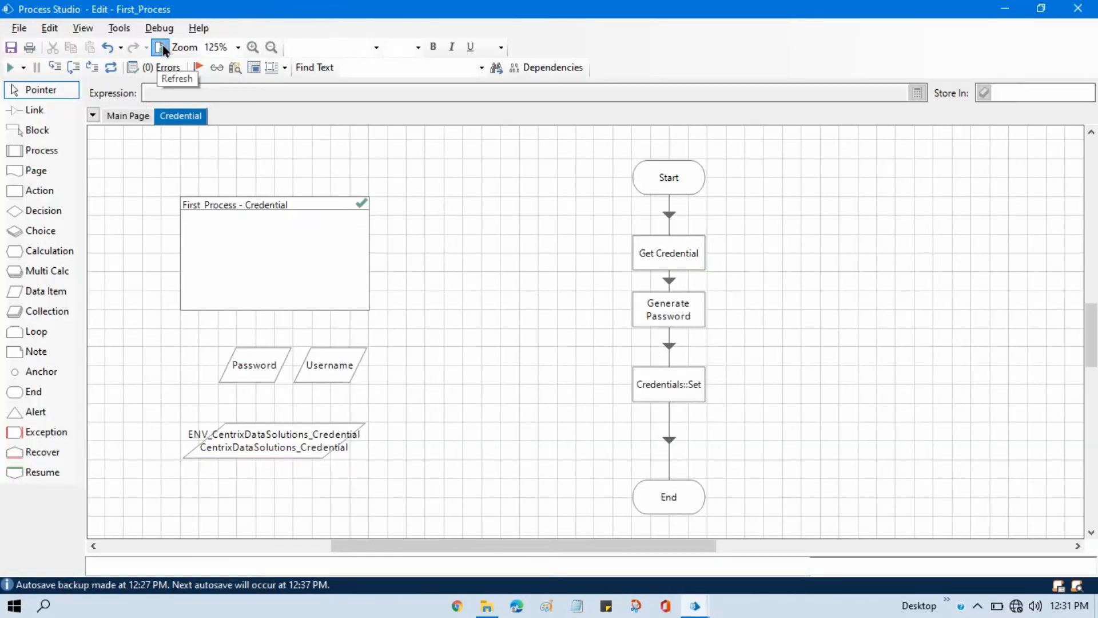
click(680, 392)
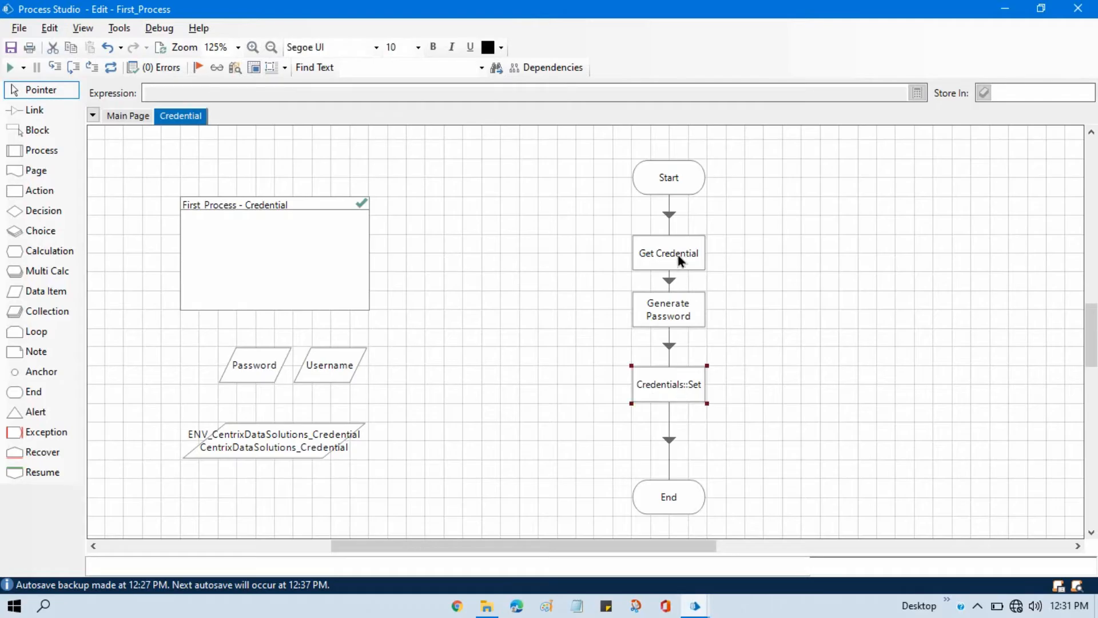
click(682, 317)
key(Delete)
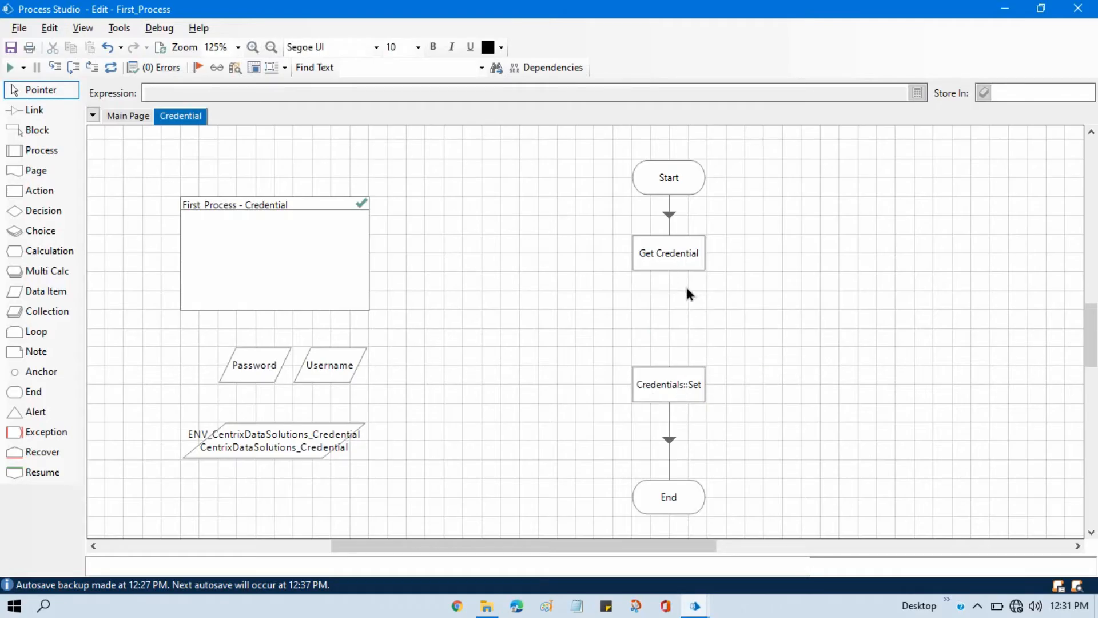
click(688, 266)
key(Delete)
click(689, 383)
key(Delete)
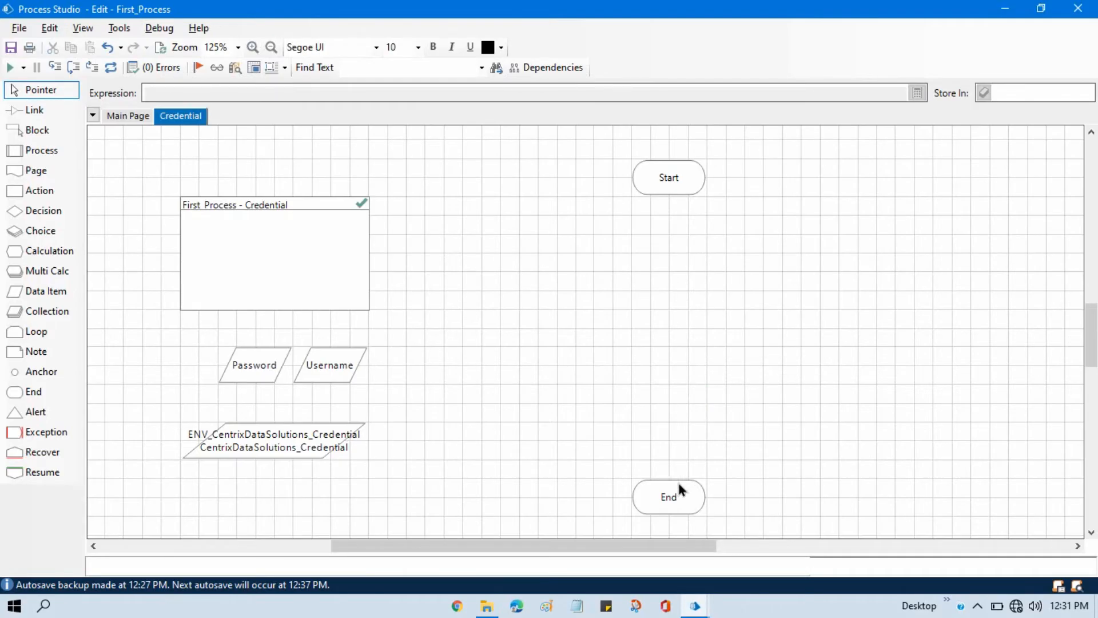
drag(679, 486, 681, 412)
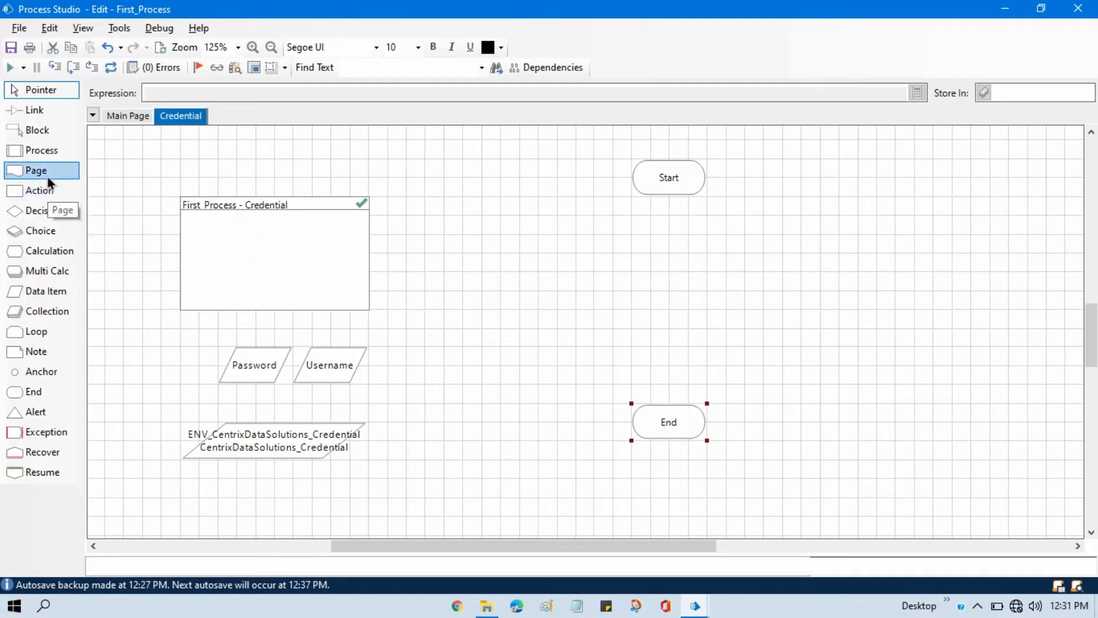
Add an Action stage between Start and End using the Credentials business object with the Get Property action.
drag(48, 189, 676, 276)
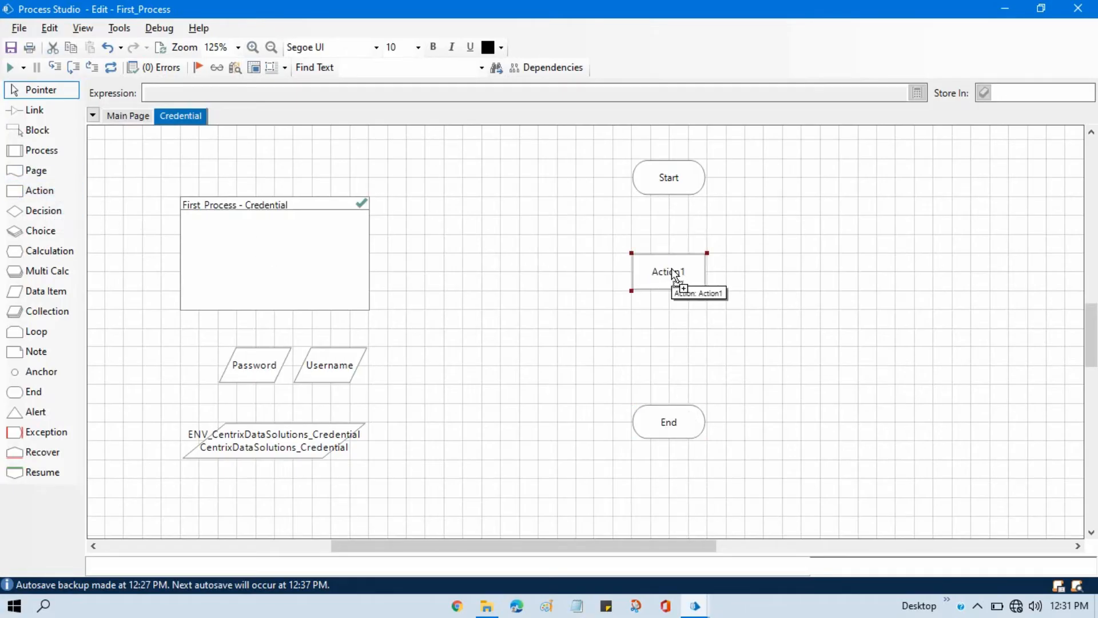
double_click(673, 272)
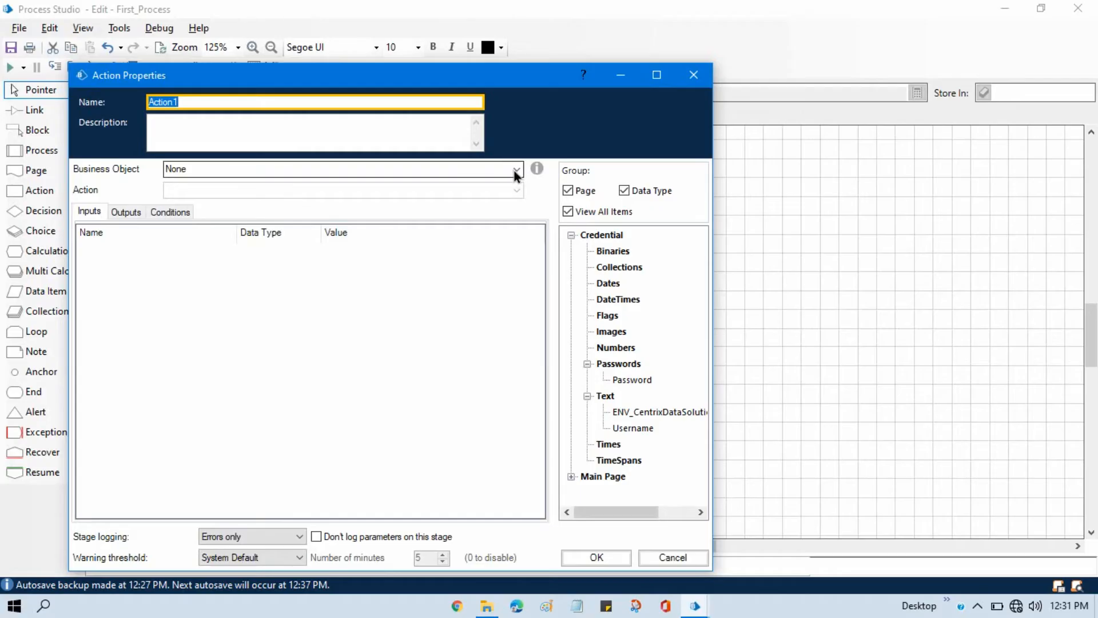
click(517, 170)
click(228, 309)
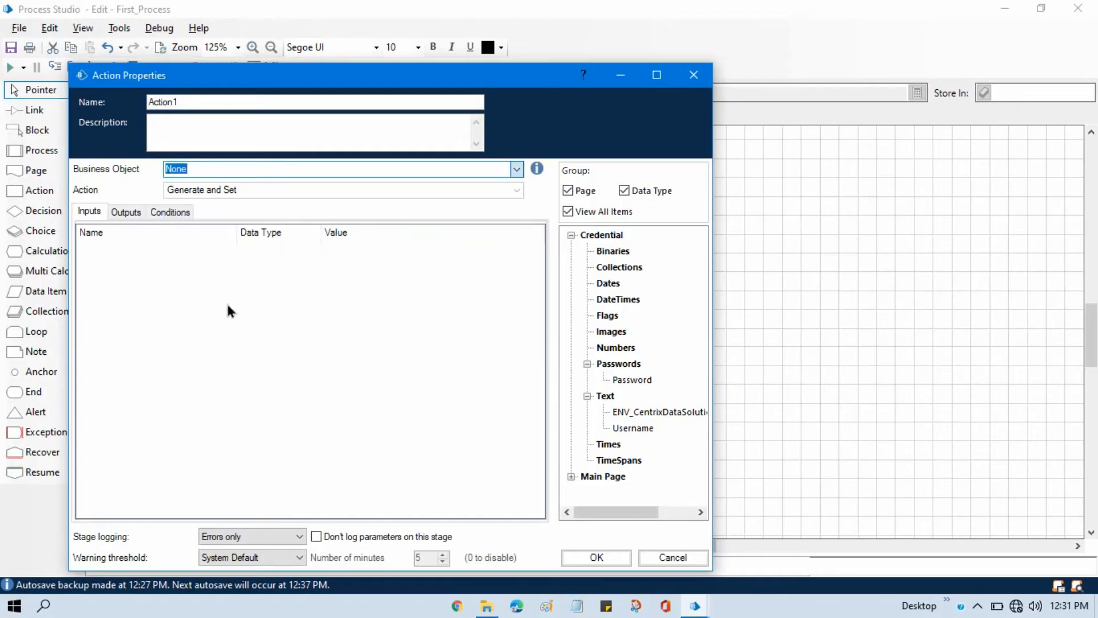
click(517, 190)
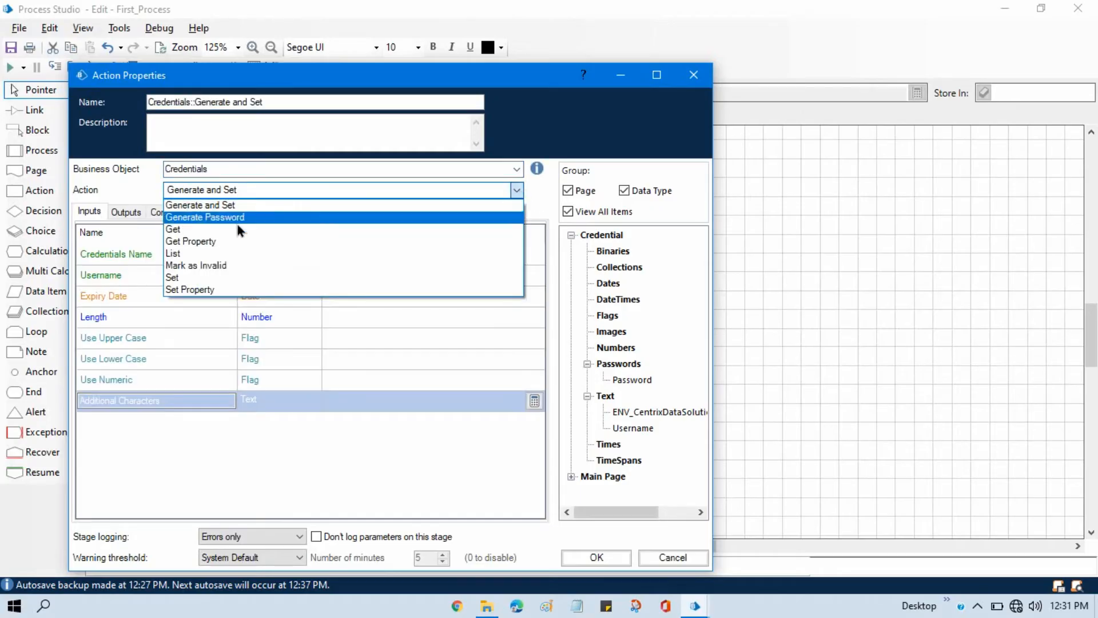
click(208, 242)
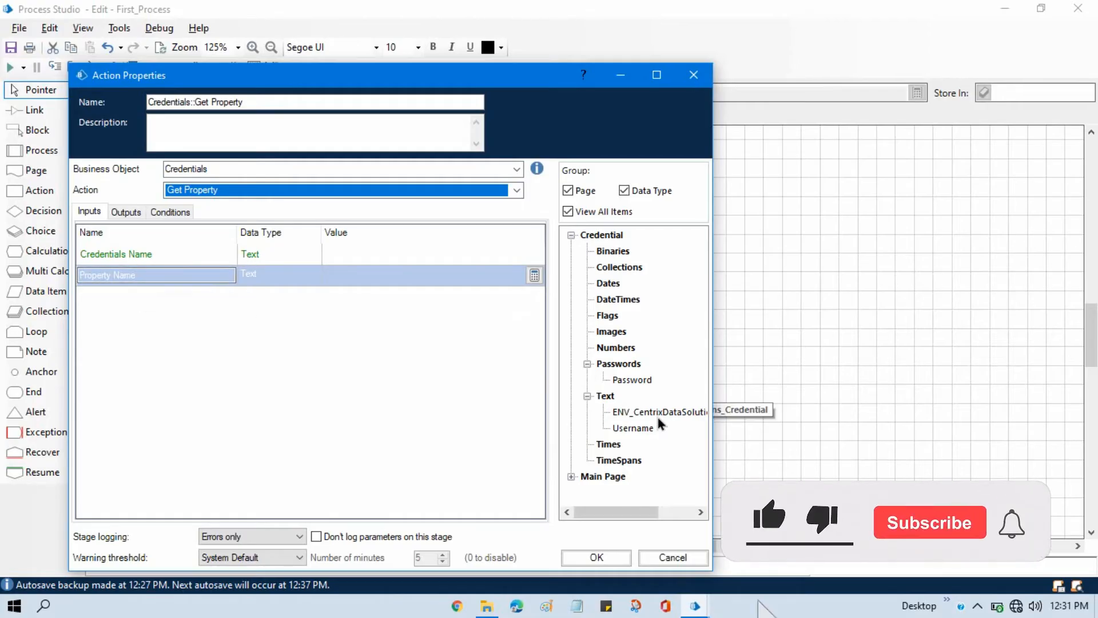
Set the Credentials Name input to [ENV_CentrixDataSolutions_Credential] and the Property Name input to "Client_Pass".
drag(662, 412, 365, 253)
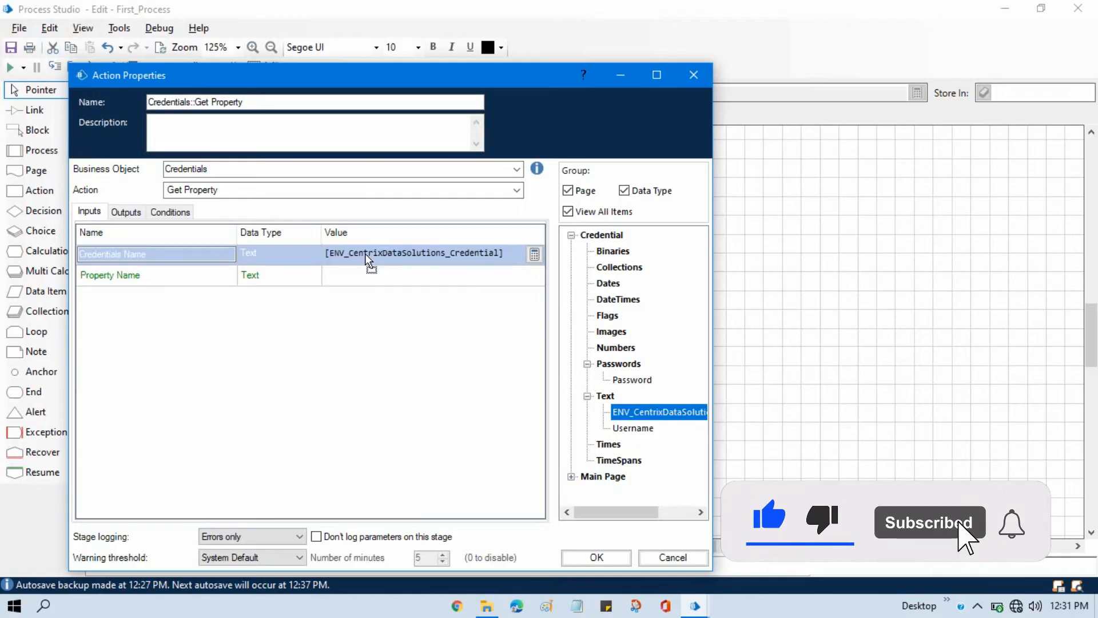
click(392, 276)
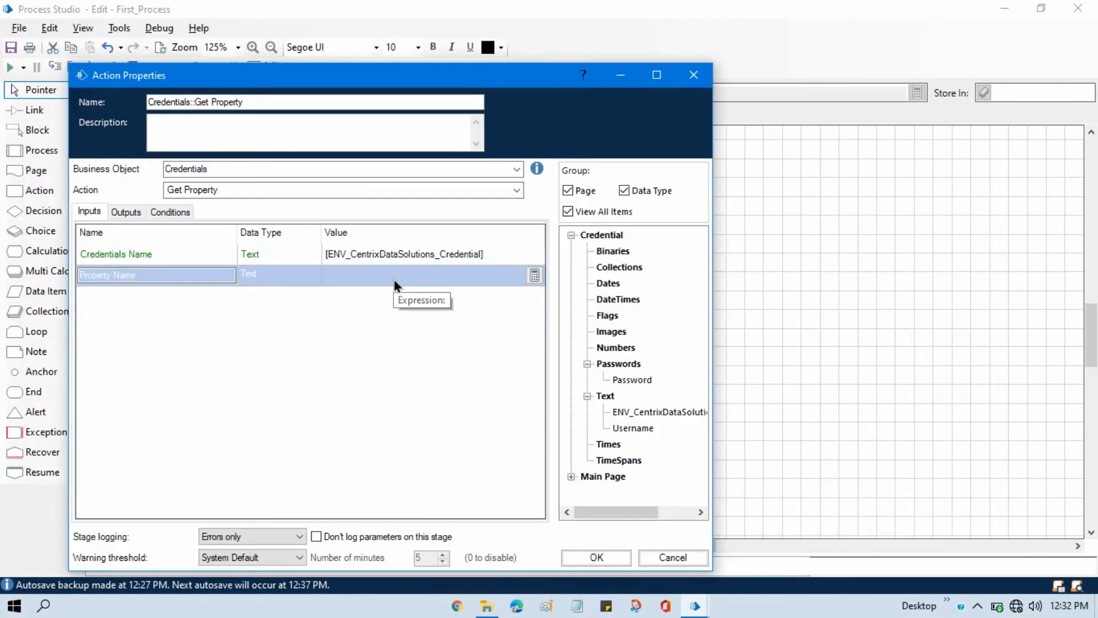
text("Client)
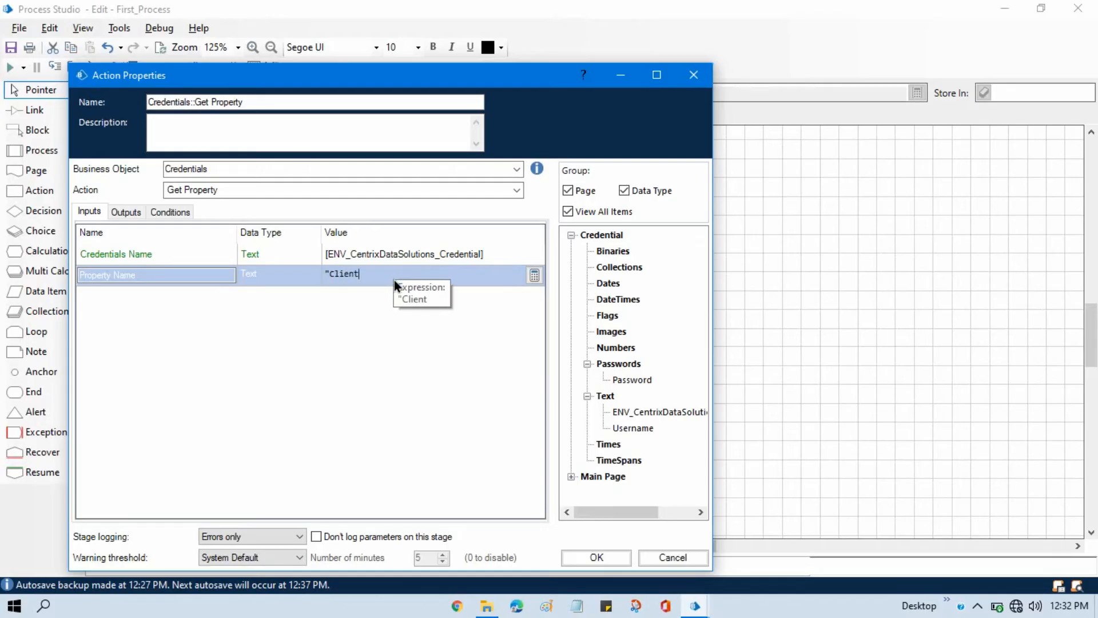
text(ass")
Check the additional property's name in the credential's details, then return to the action's properties.
key(alt+Tab)
key(Tab)
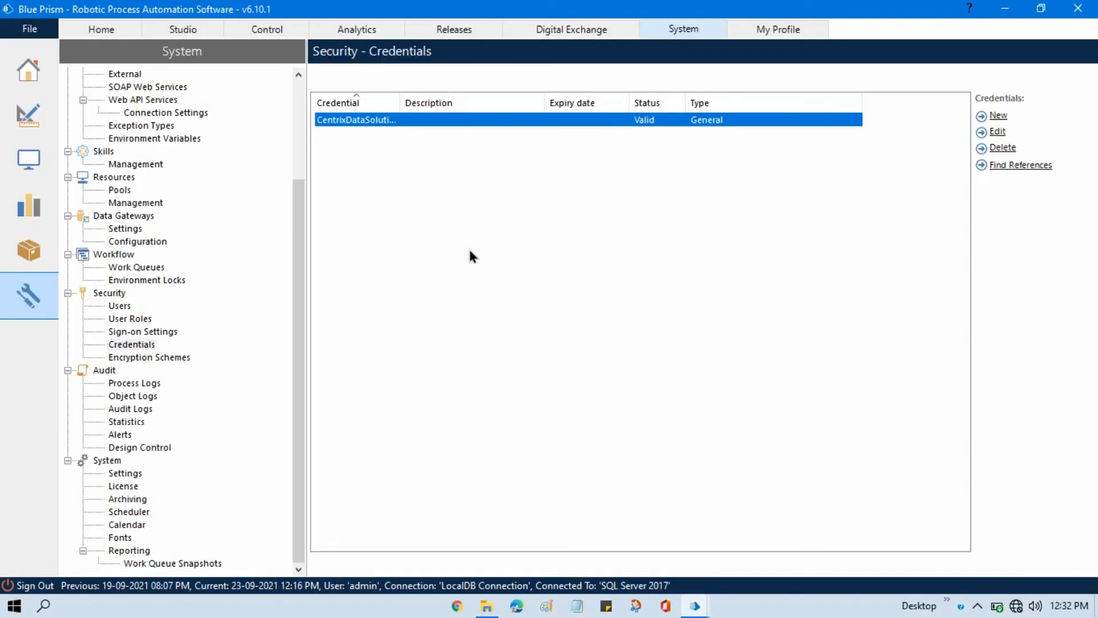
click(998, 131)
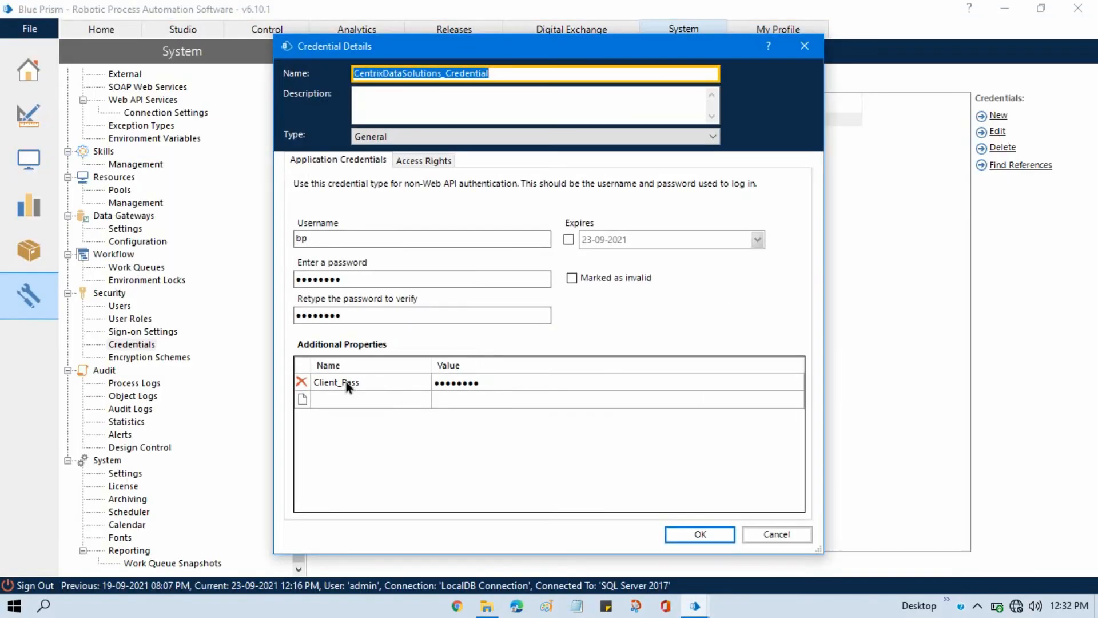
click(773, 534)
key(alt+Tab)
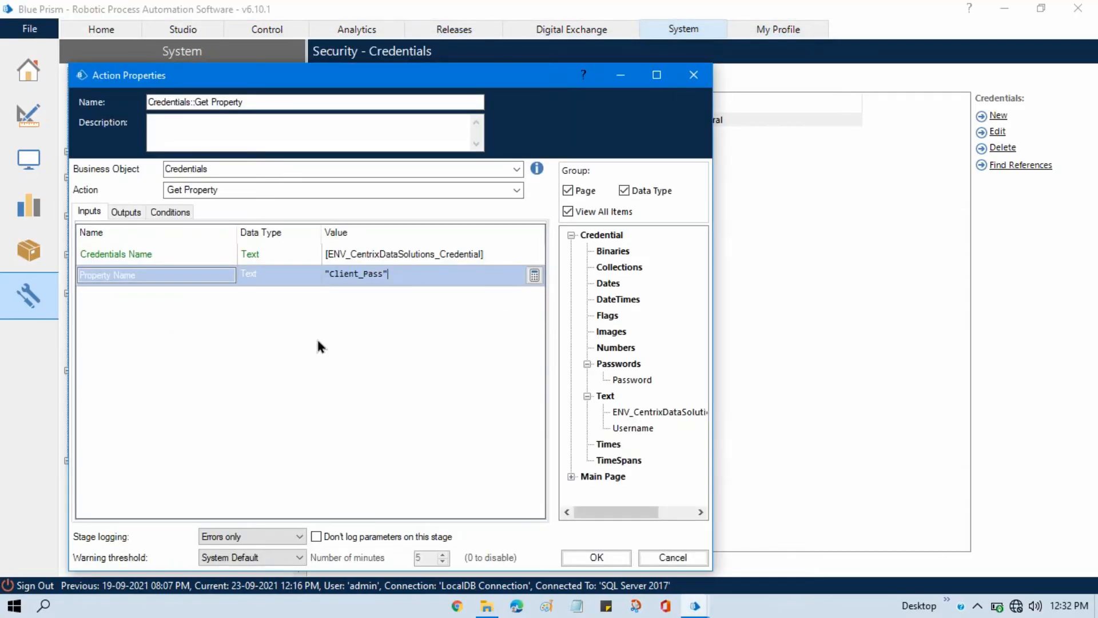
View the Get Property action's outputs and compare them with the Client_Pass value field in the credential's details.
click(126, 212)
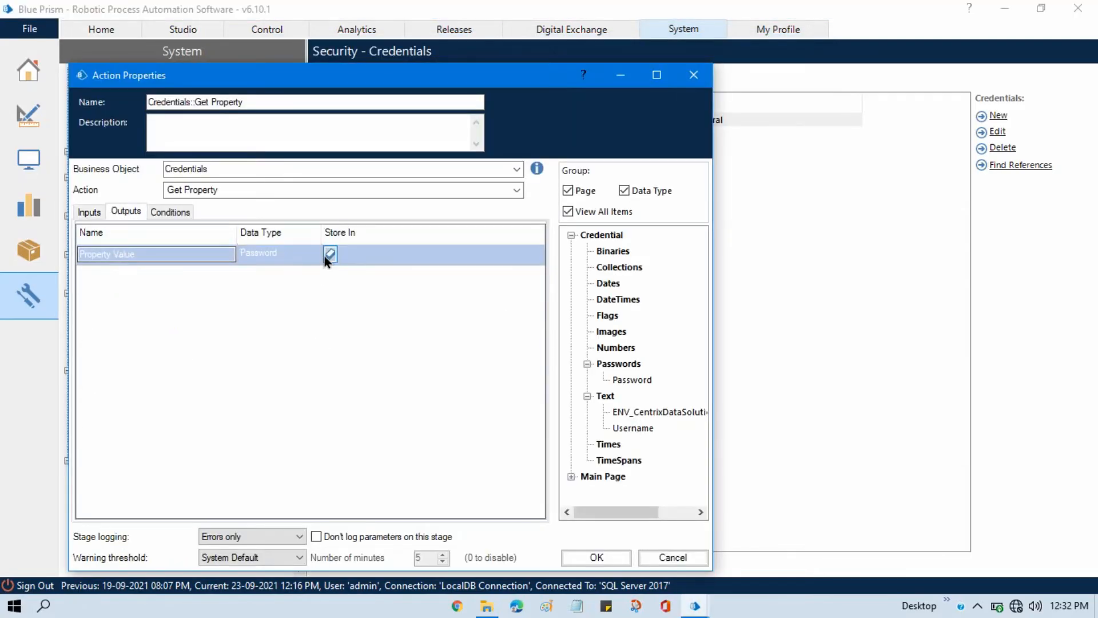
key(alt+Tab)
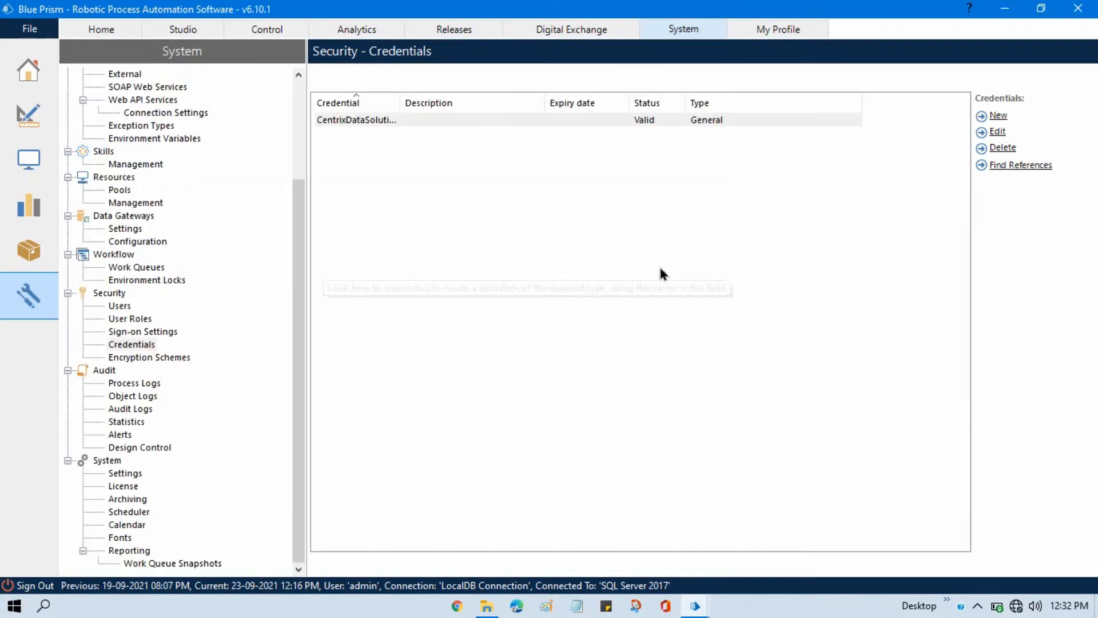
click(997, 133)
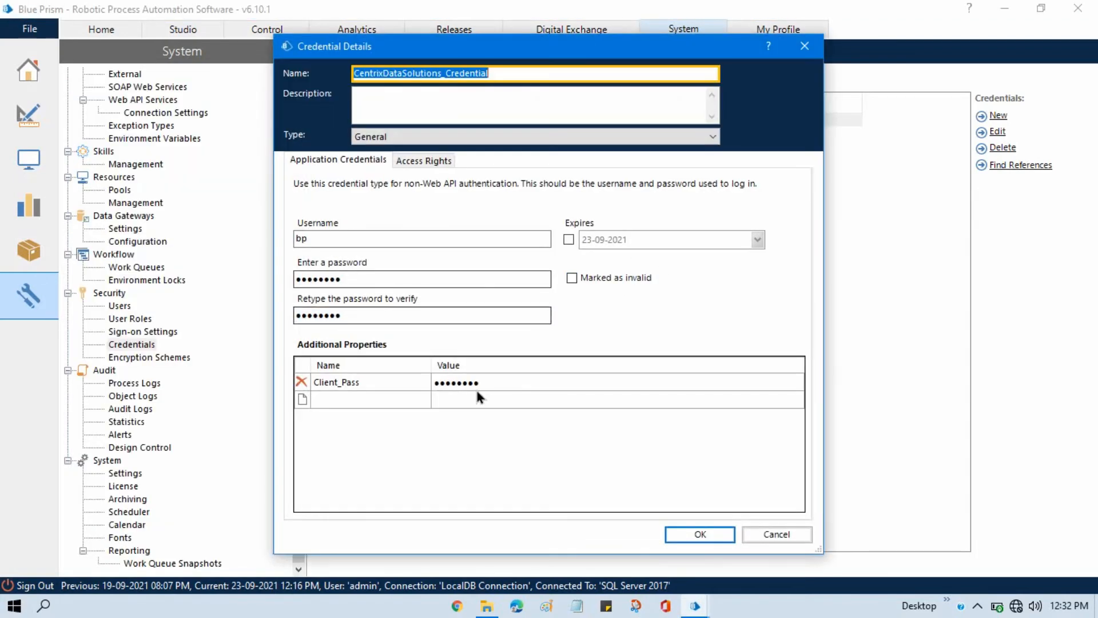
click(775, 534)
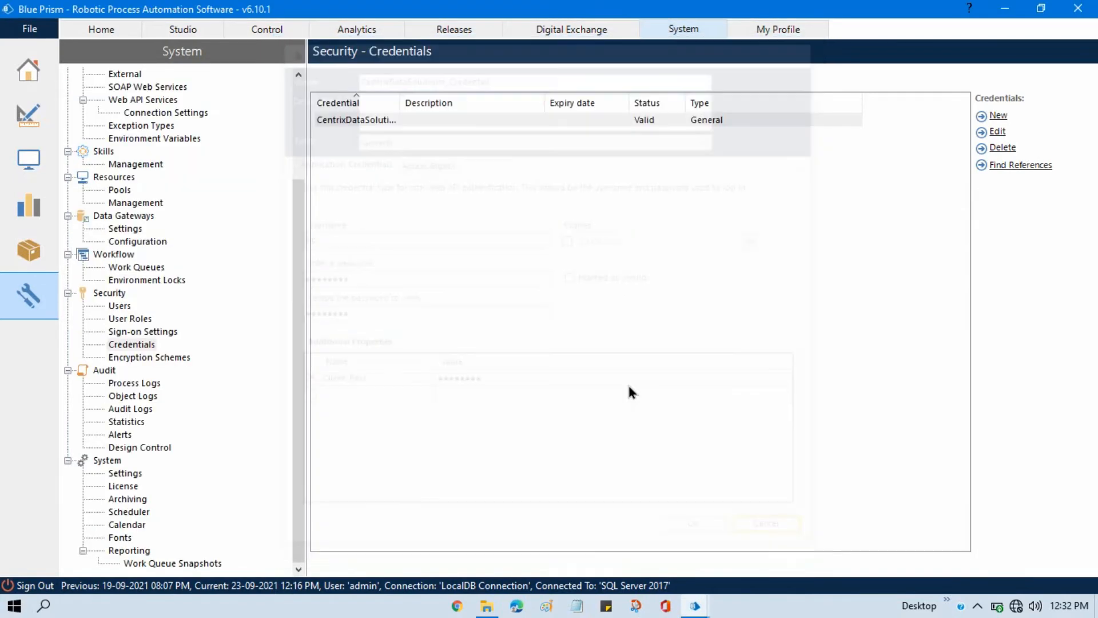
key(alt+Tab)
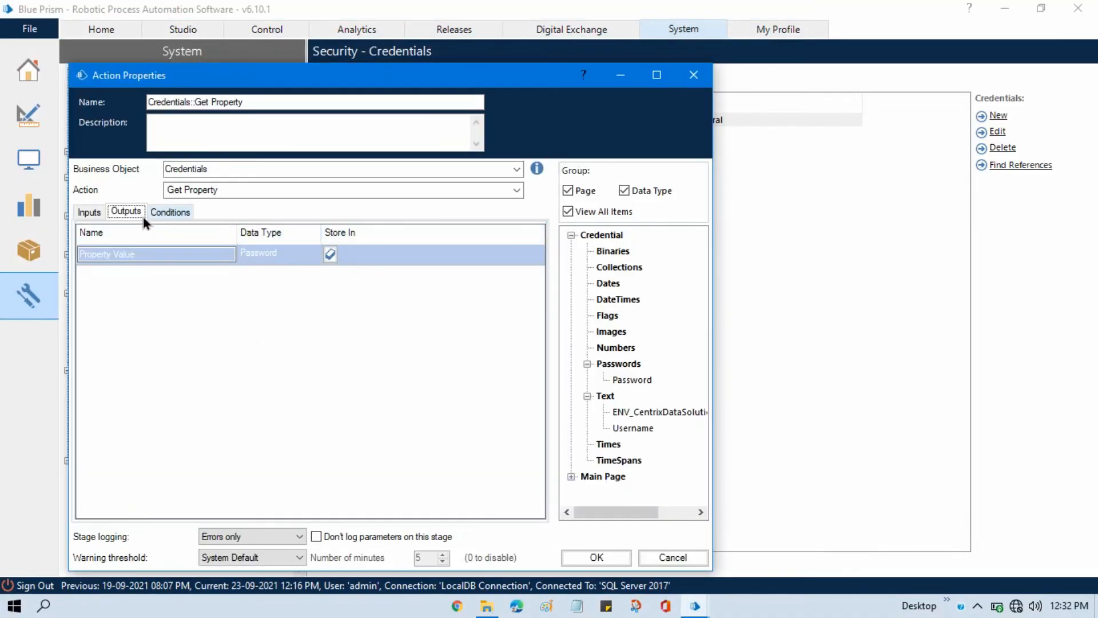
Store the action's output in a new Property Value data item and place that item beside Username.
click(331, 254)
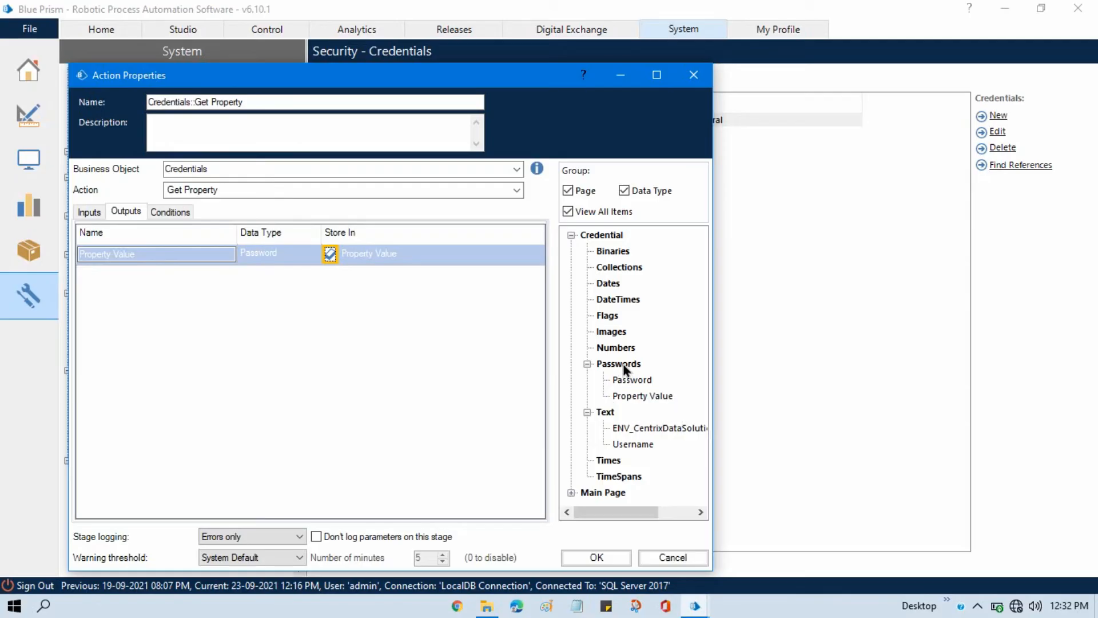
click(601, 559)
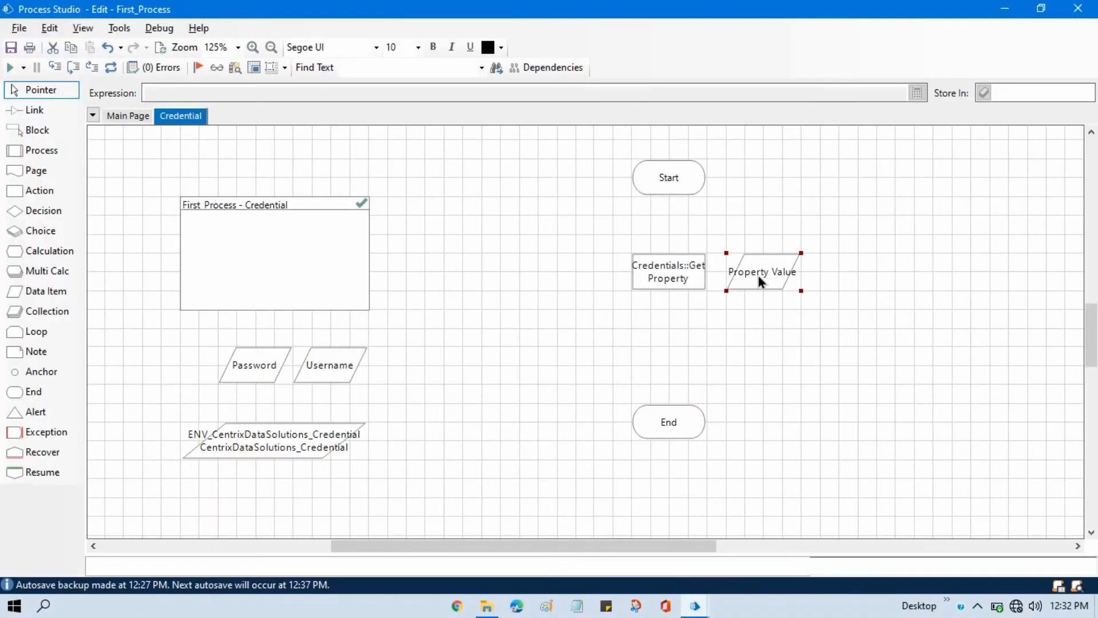
drag(759, 275, 420, 369)
Link Start to the Credentials::Get Property stage and that stage to End.
click(34, 110)
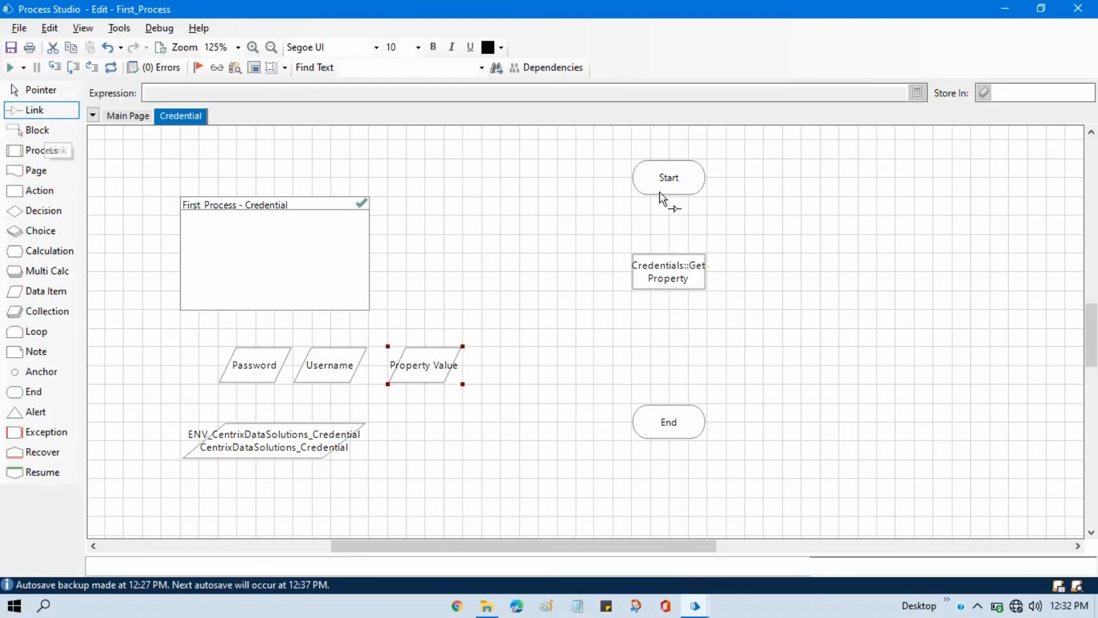
drag(661, 191, 672, 426)
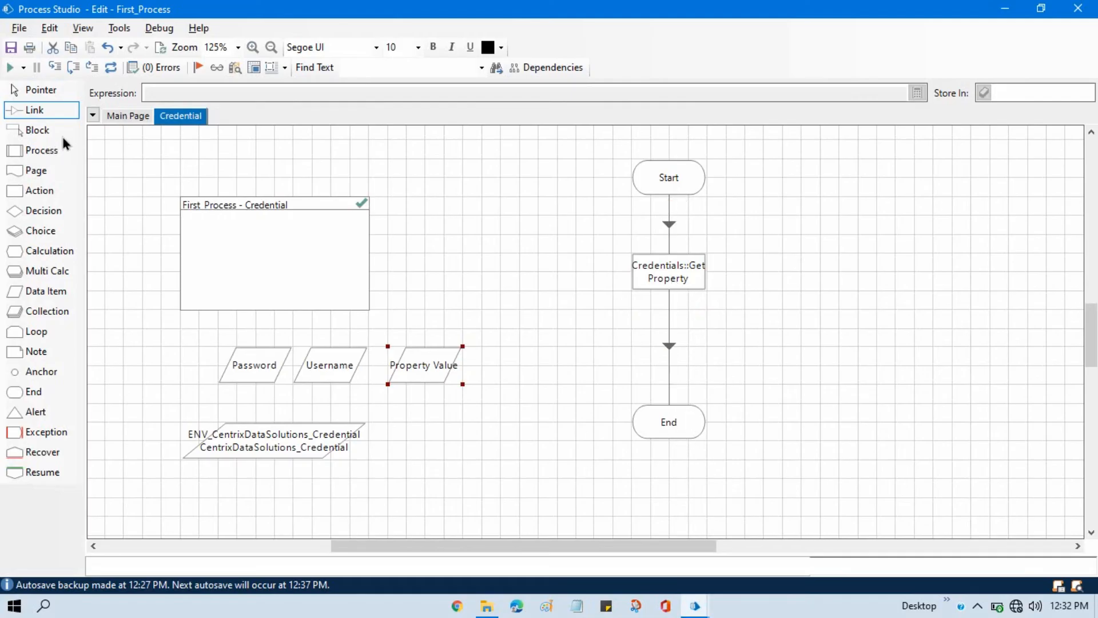
click(40, 90)
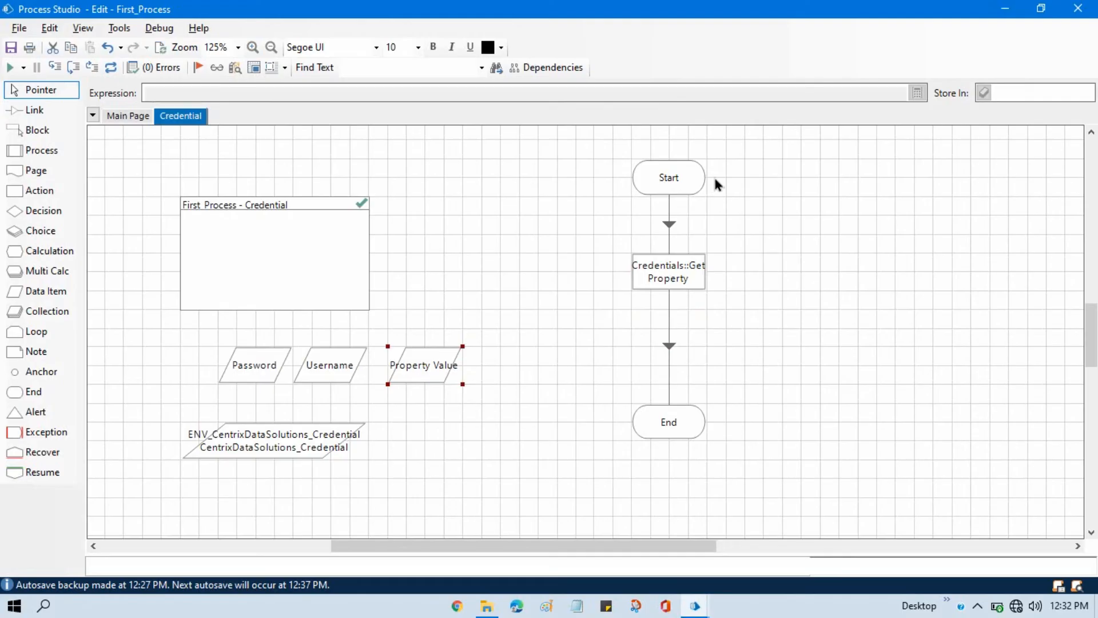
Set Start as the next stage, step through the Get Property action to End, and check the Property Value data item.
right_click(657, 172)
click(719, 440)
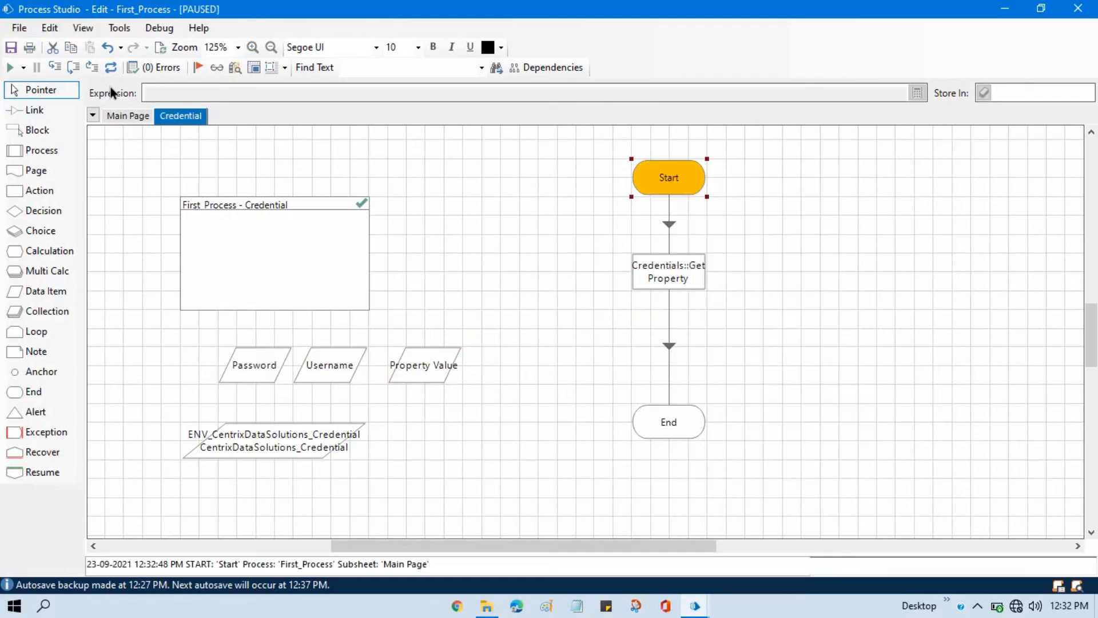
click(57, 67)
click(60, 67)
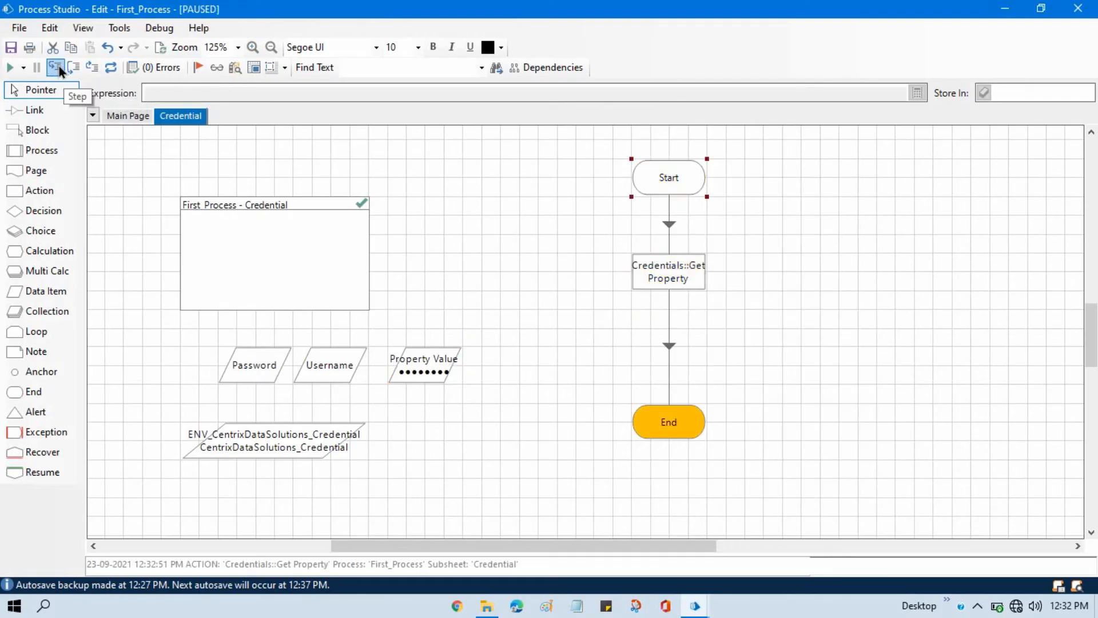
mouse_move(430, 377)
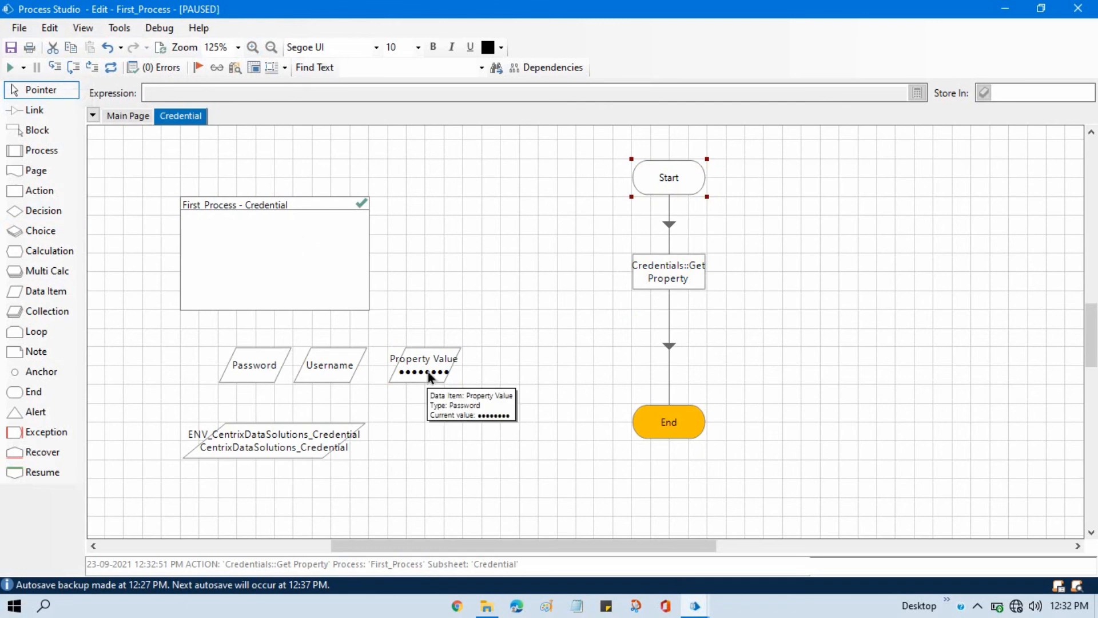
Change the Property Value data item's data type to Text and reset the process.
double_click(429, 372)
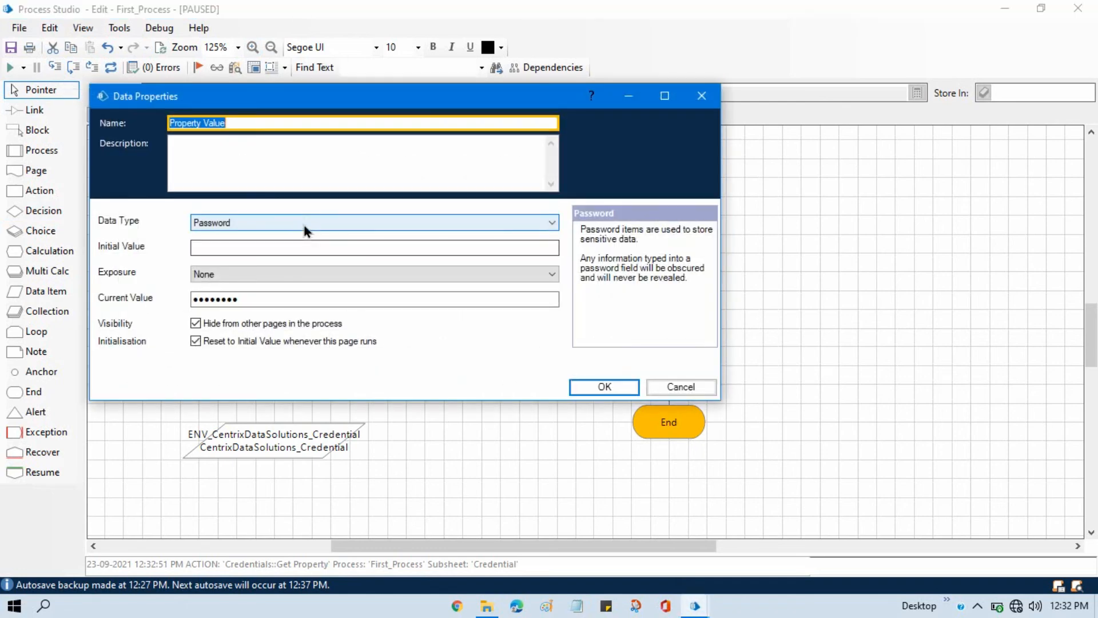
click(304, 222)
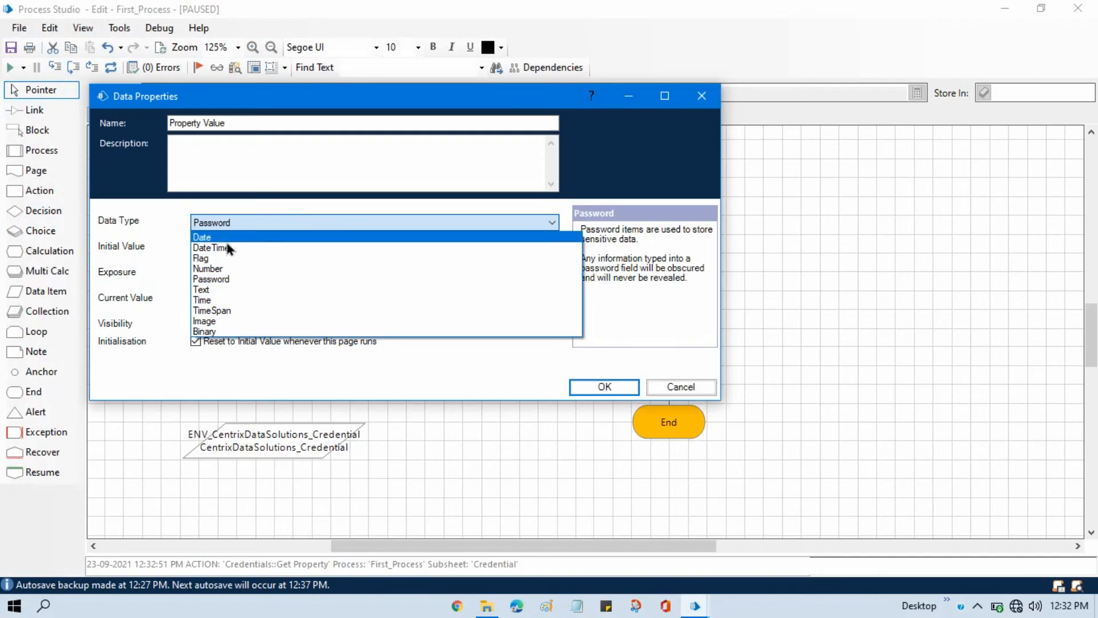
click(217, 289)
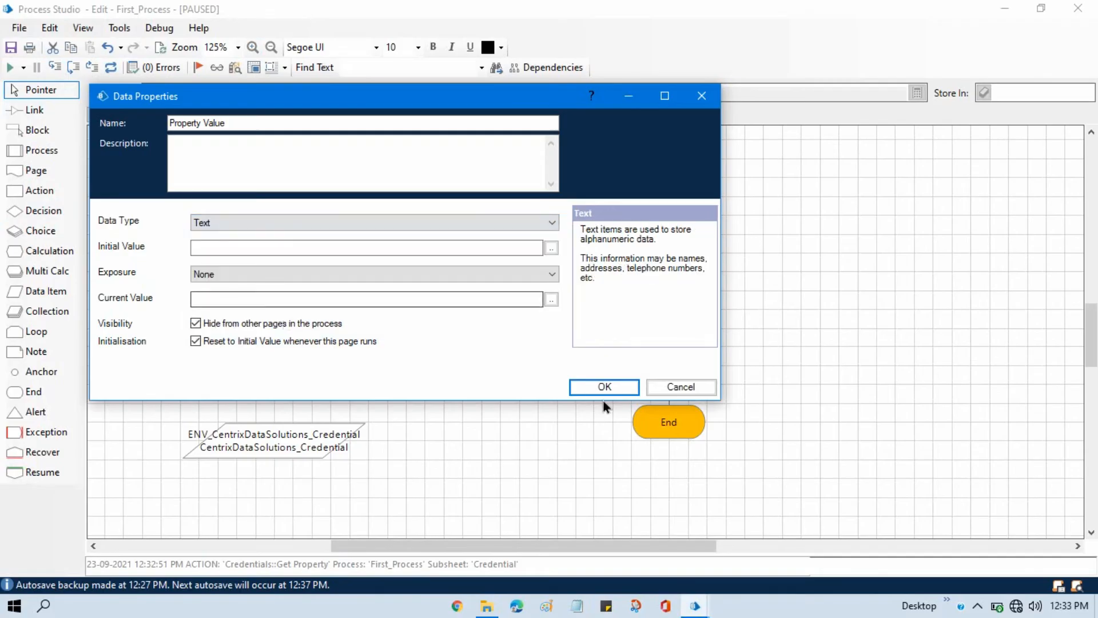
click(605, 387)
click(110, 67)
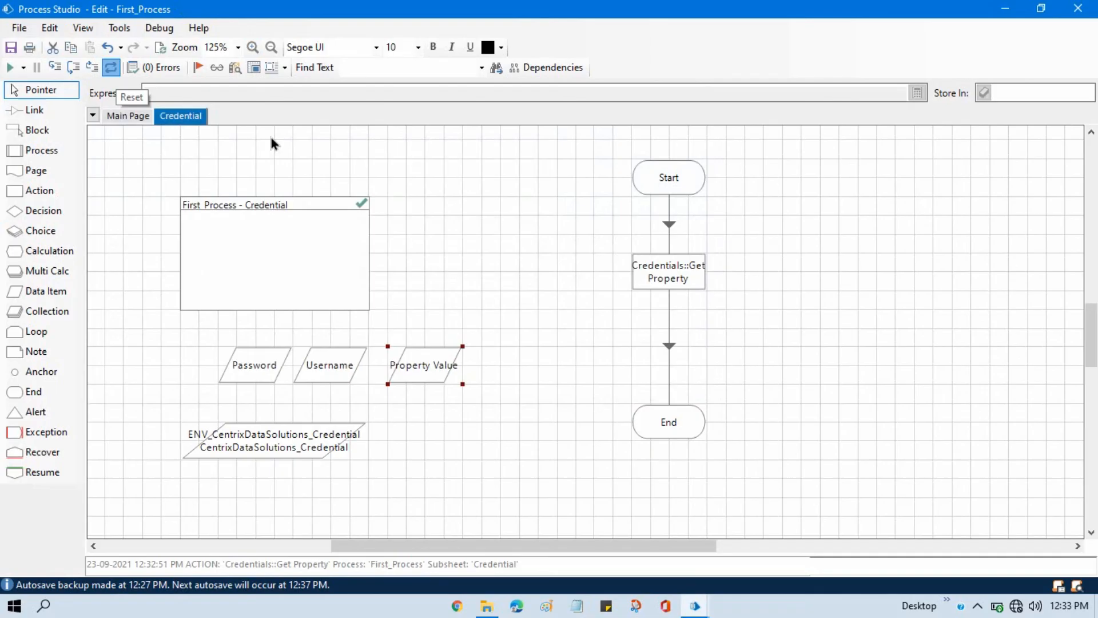
Step through the Credential page again from Start to End and inspect the current value of the Text-type Property Value item.
right_click(671, 176)
click(721, 464)
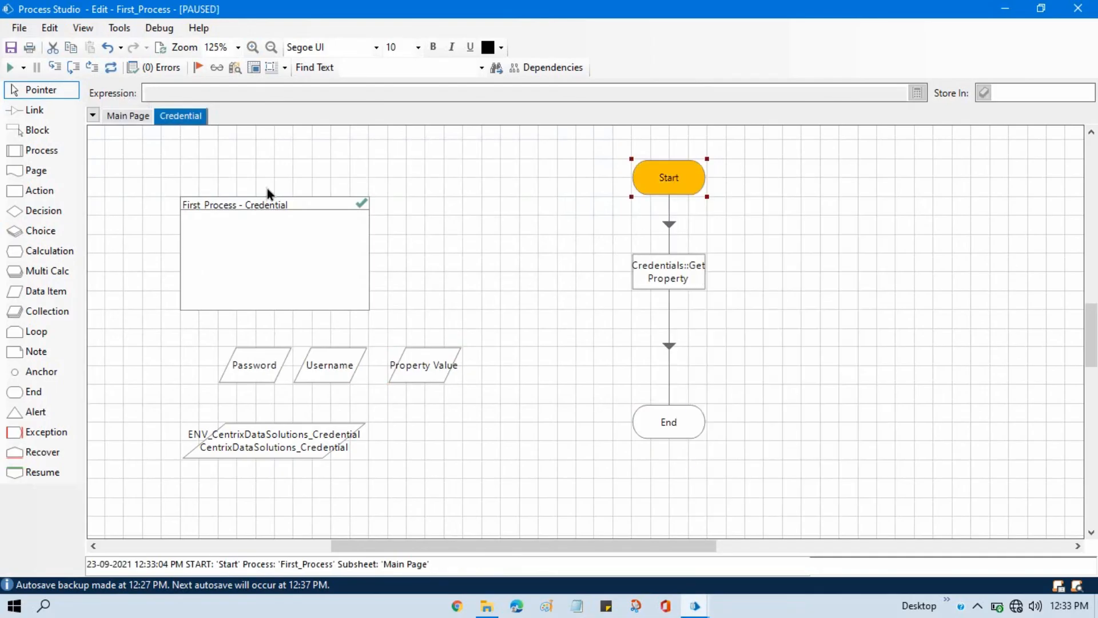
click(56, 67)
click(56, 67)
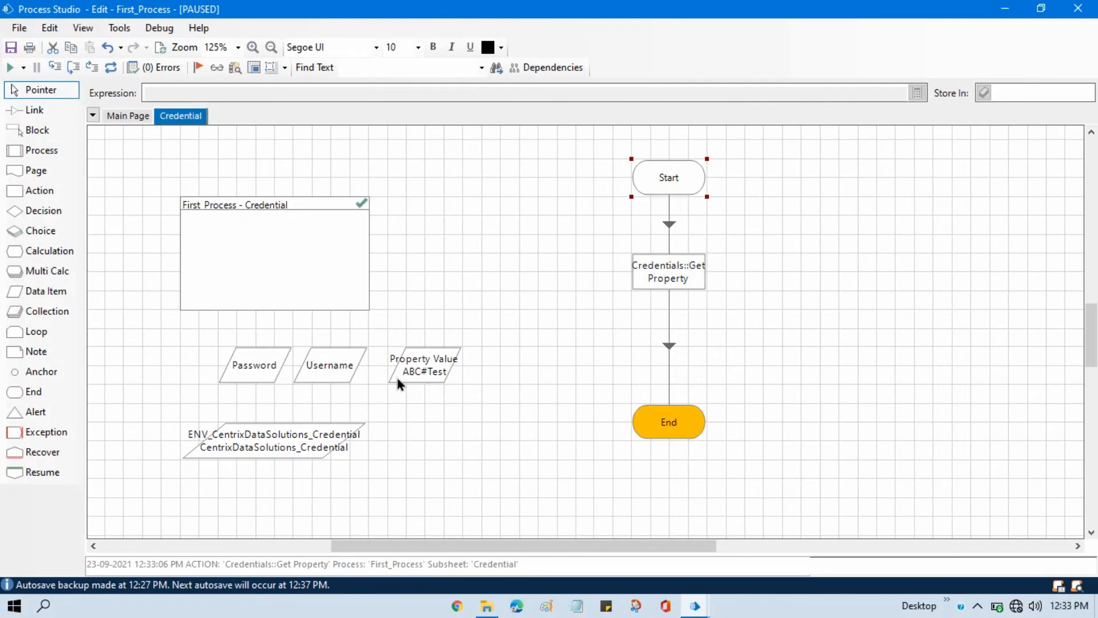
mouse_move(440, 377)
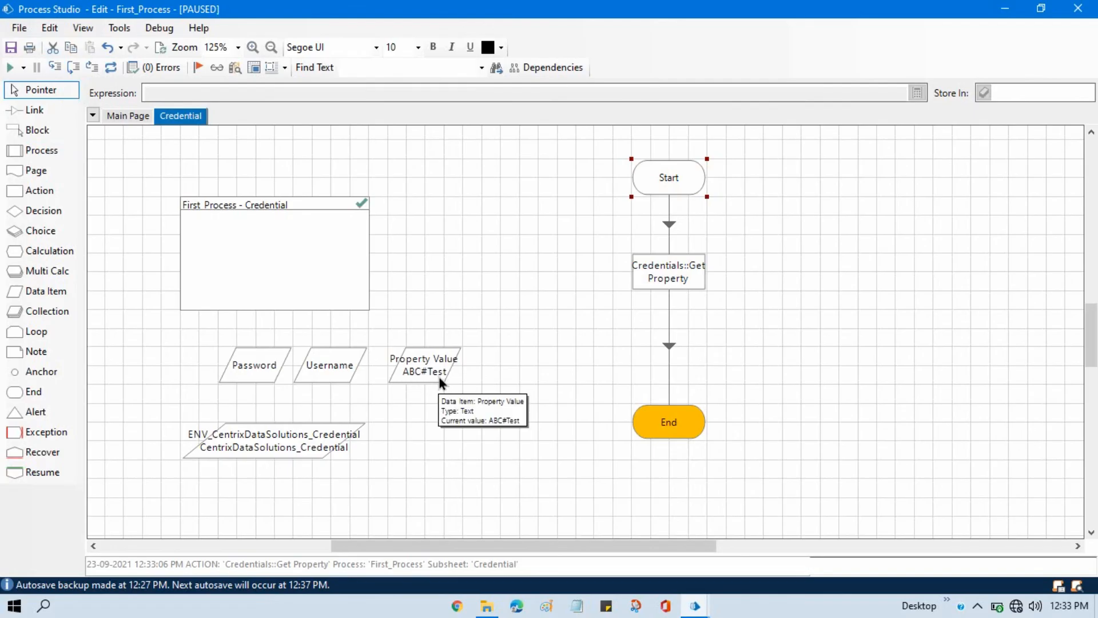
key(alt+Tab)
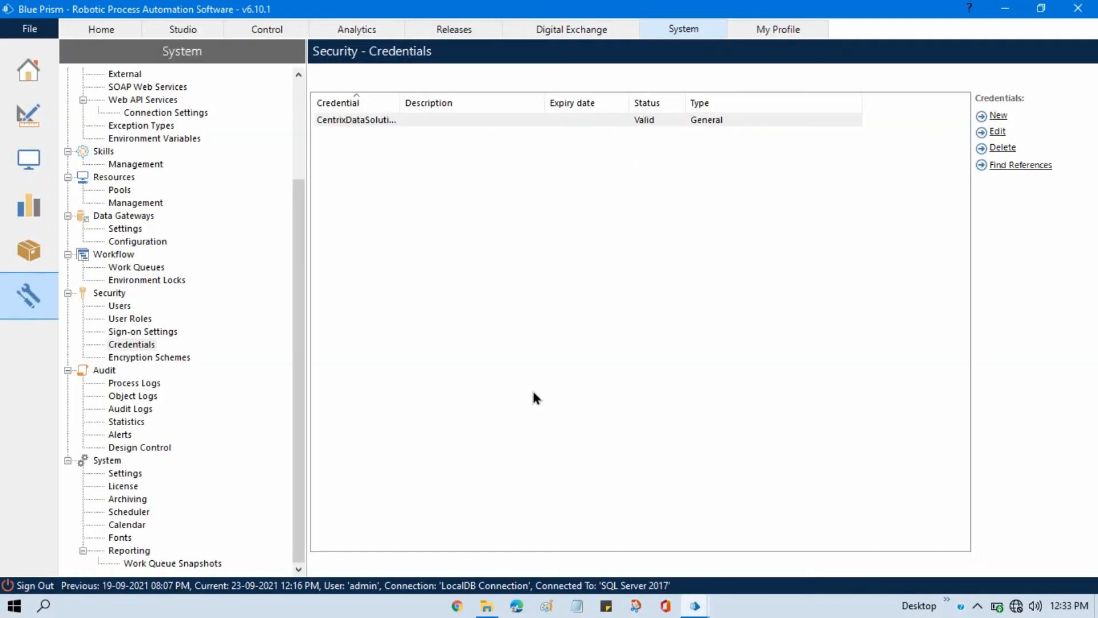
key(alt+Tab)
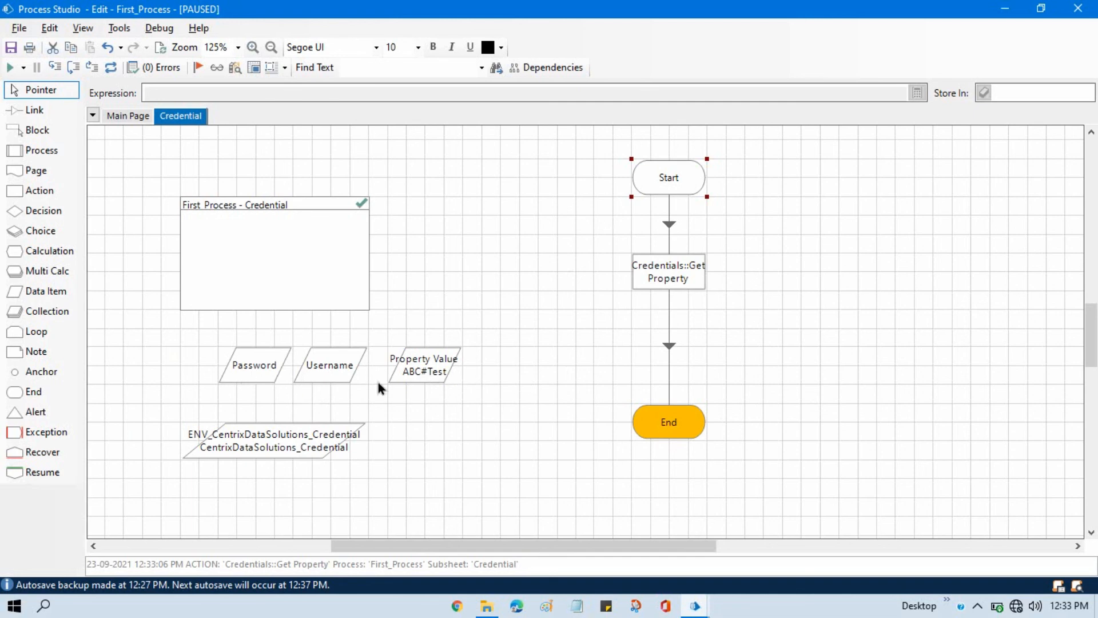
key(alt+Tab)
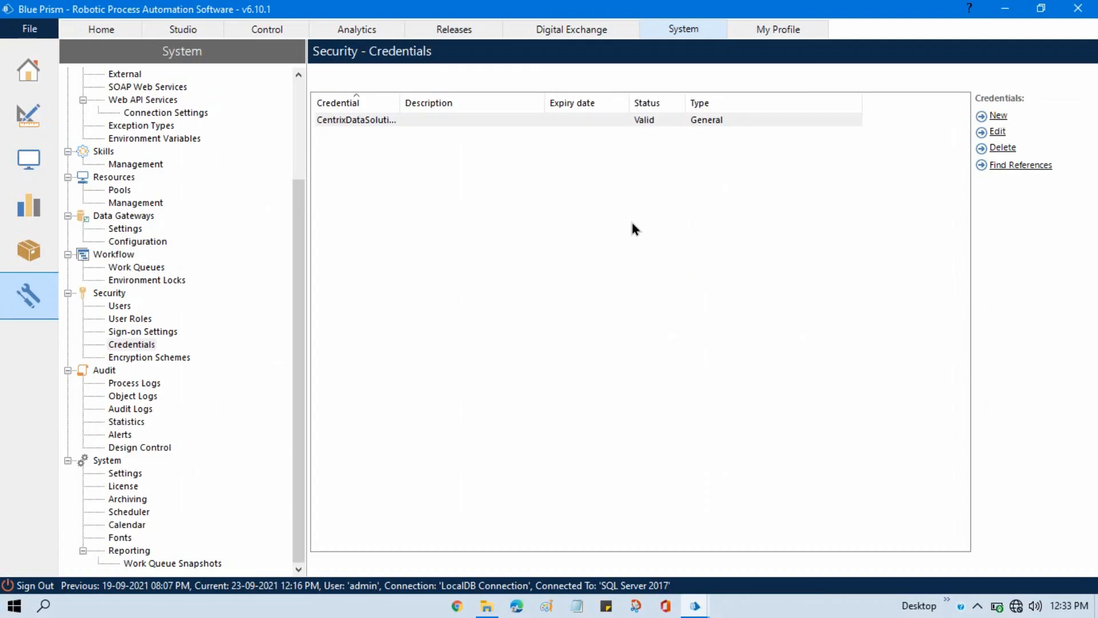
key(alt+Tab)
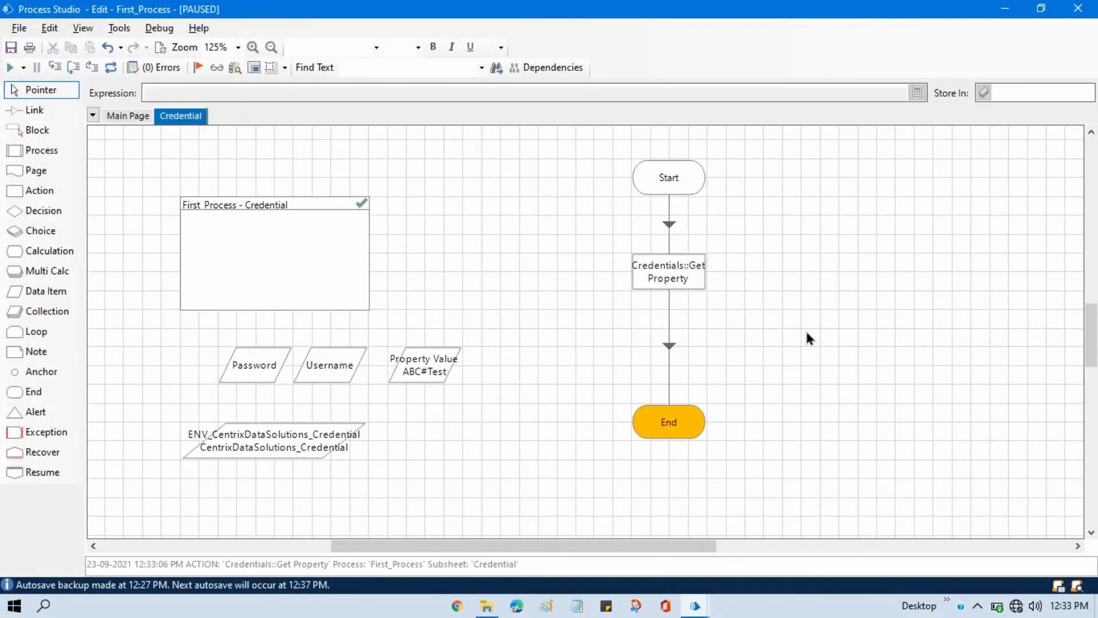